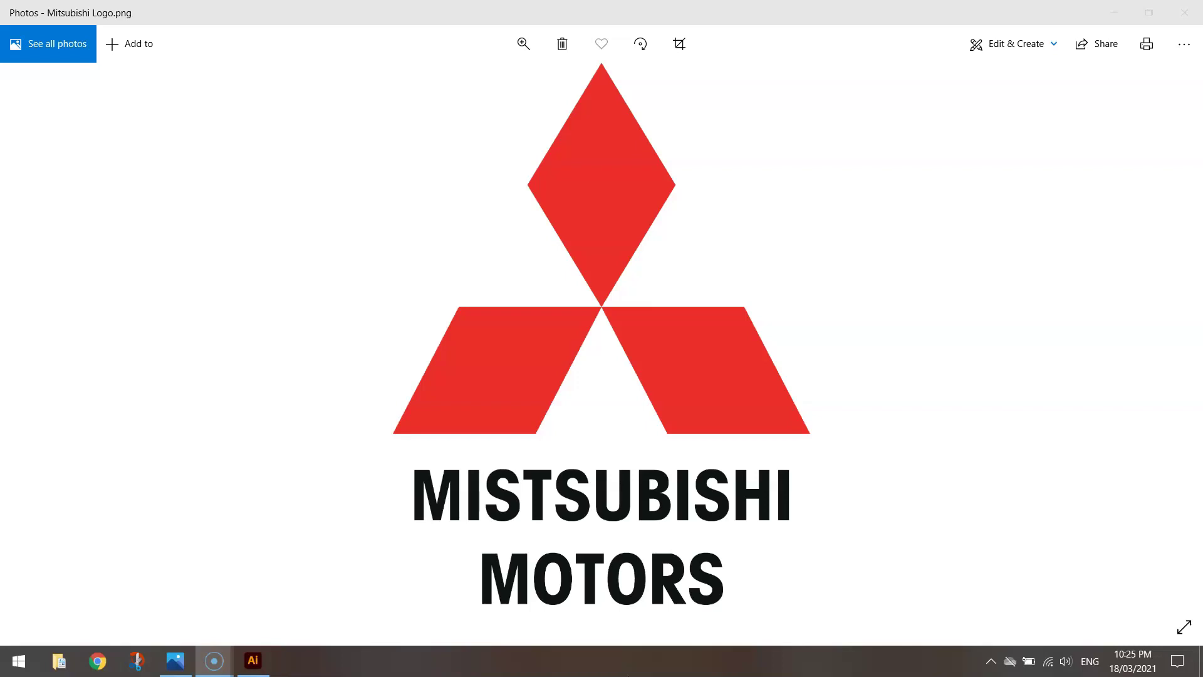
Step: Switch from the Mitsubishi Logo.png image in Photos to Illustrator's Home screen
click(254, 660)
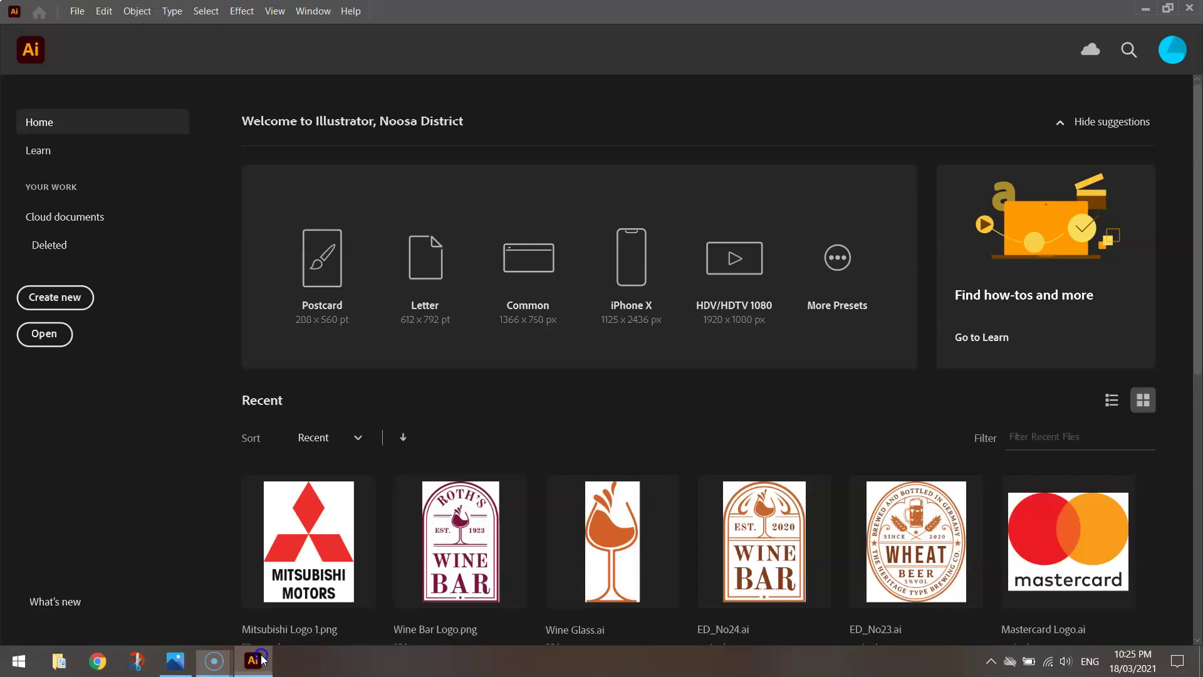
Step: Create a new 800 × 800 px document, Untitled-3
click(76, 297)
double_click(846, 171)
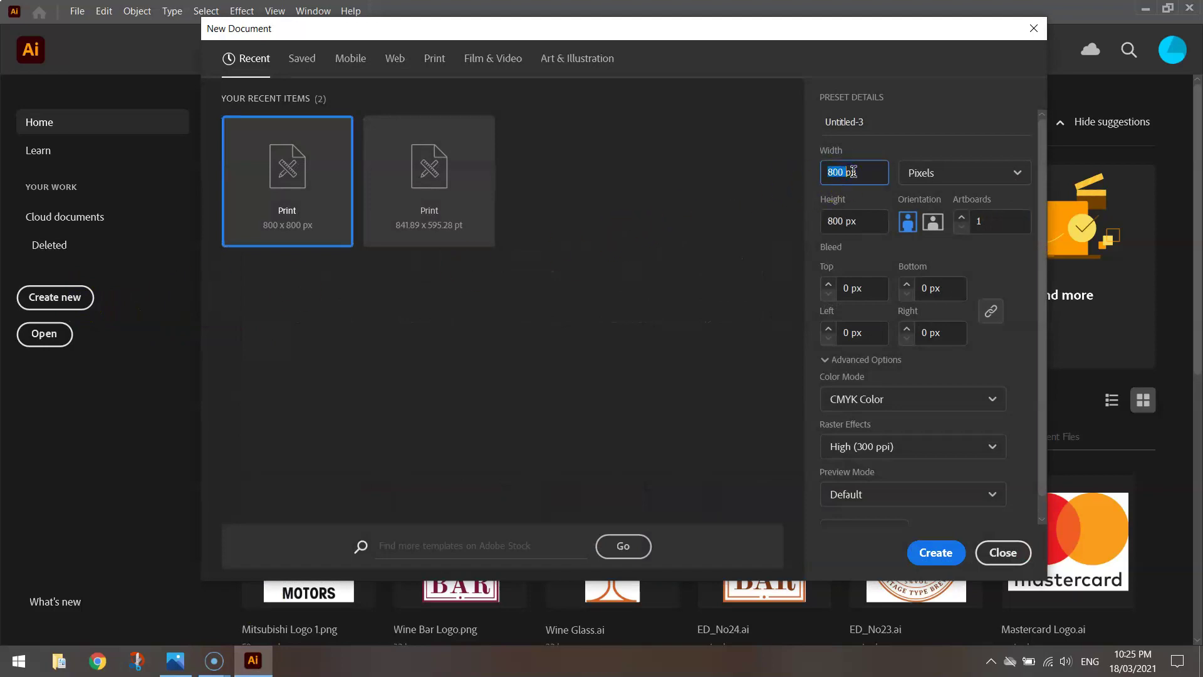
double_click(838, 221)
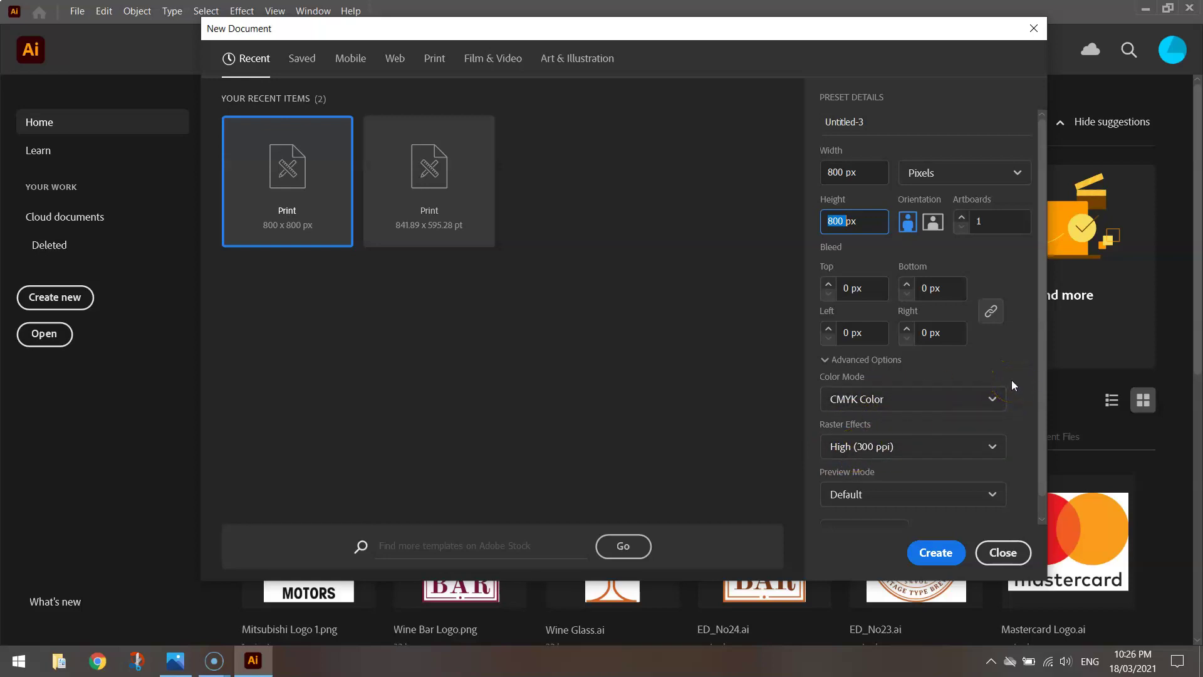
click(936, 552)
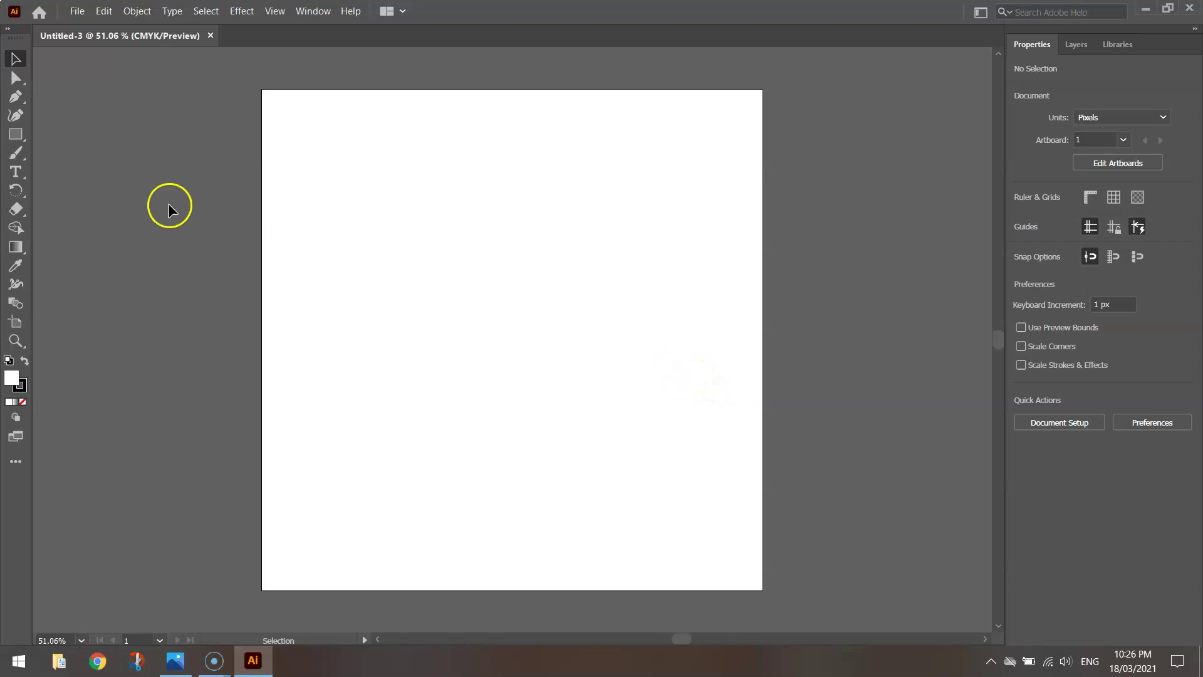
Step: Choose the Rectangle Tool and set the stroke colour to None
click(18, 135)
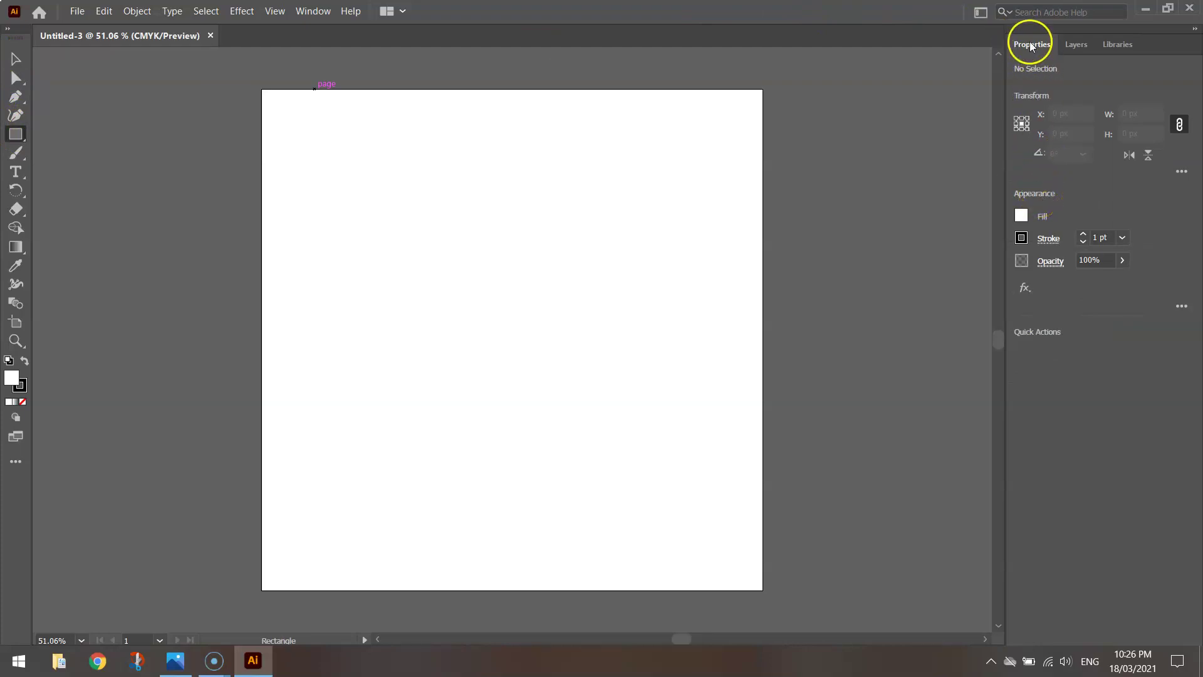
click(314, 11)
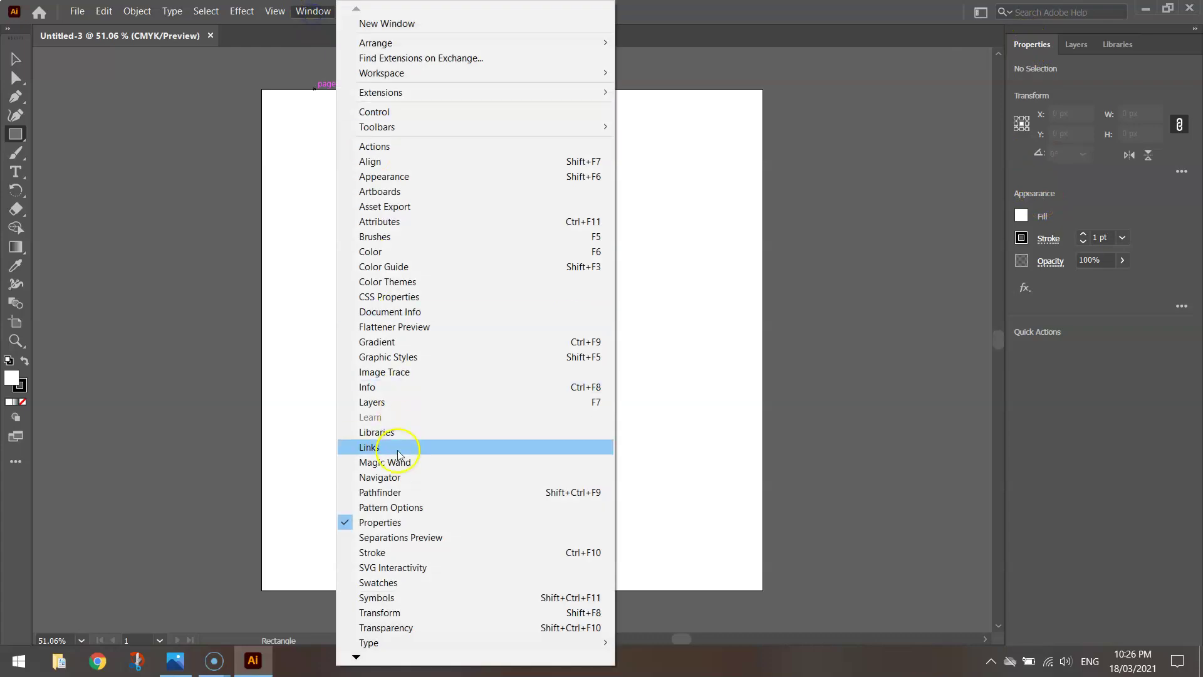
click(1164, 395)
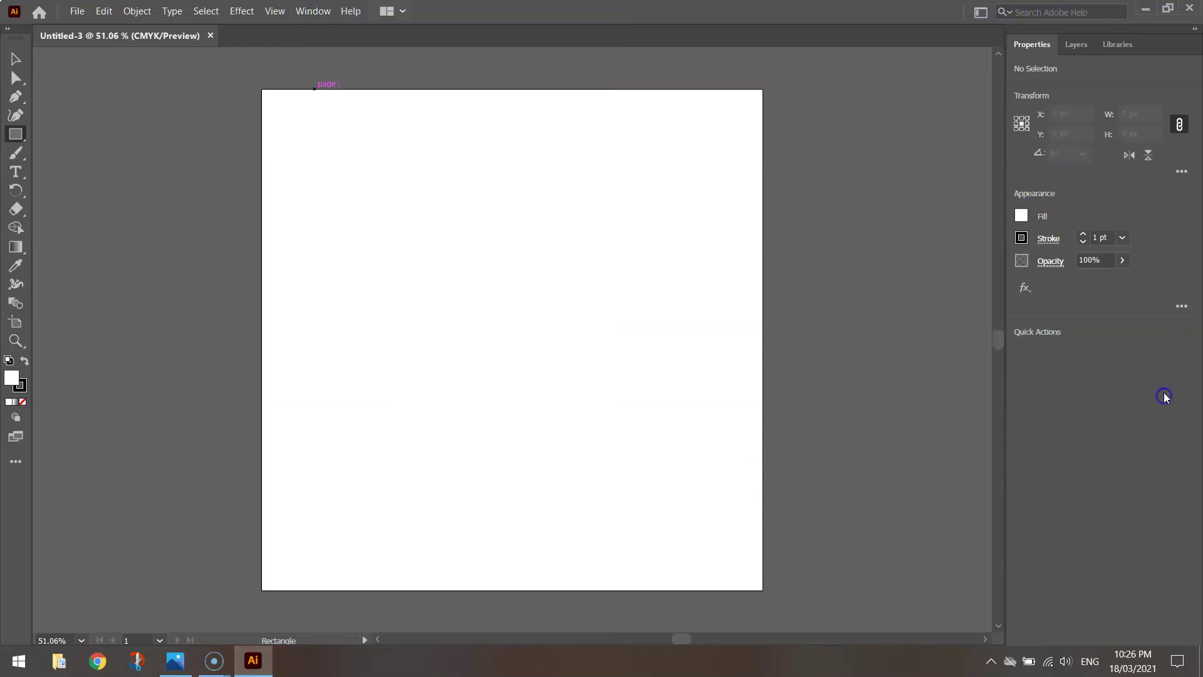
click(1022, 239)
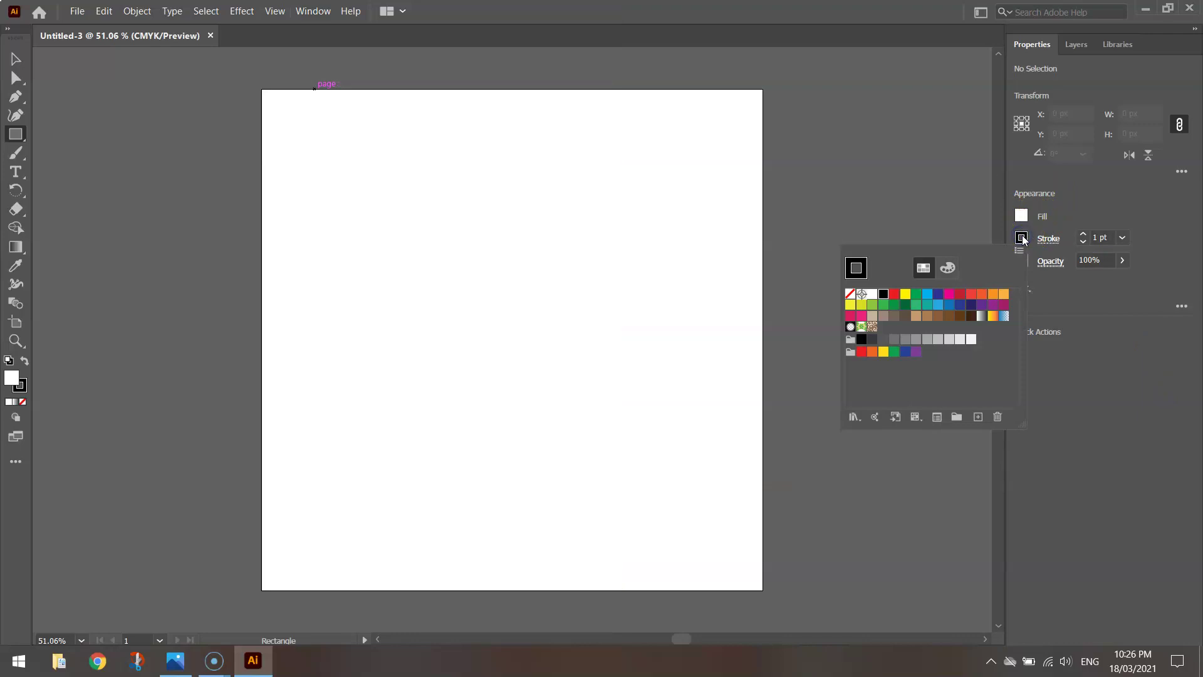
click(851, 295)
click(1023, 238)
Step: Set the fill to a red of C 1, M 95, Y 94, K 0
click(1021, 216)
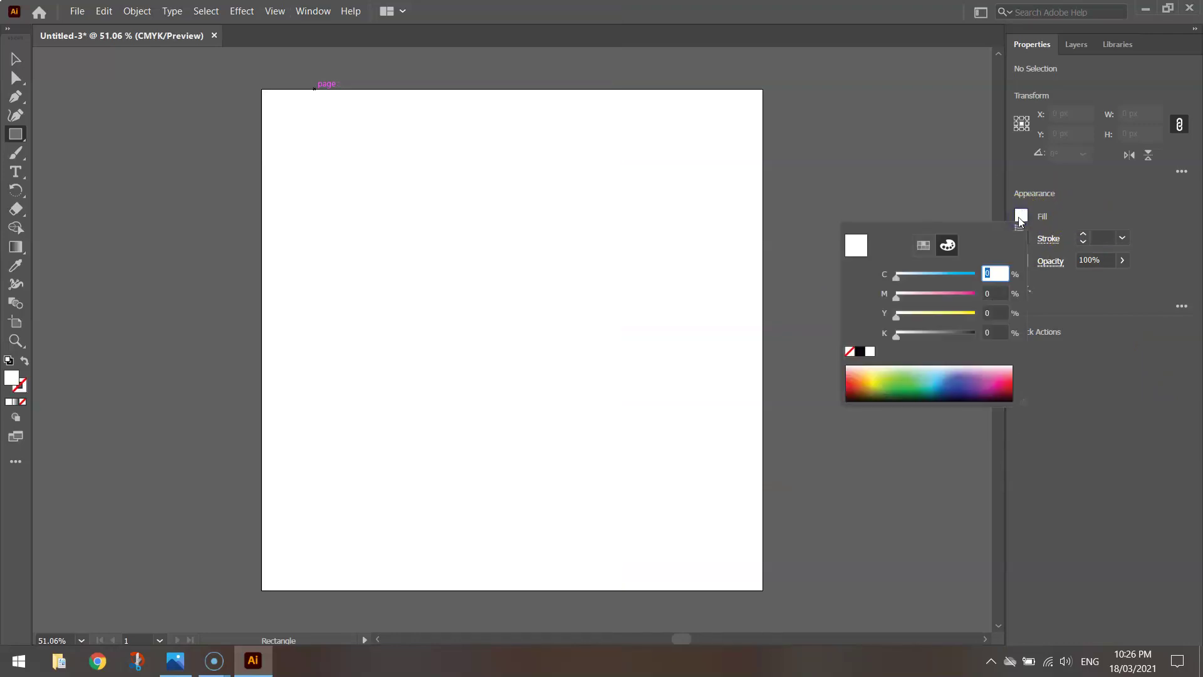
click(923, 245)
click(895, 271)
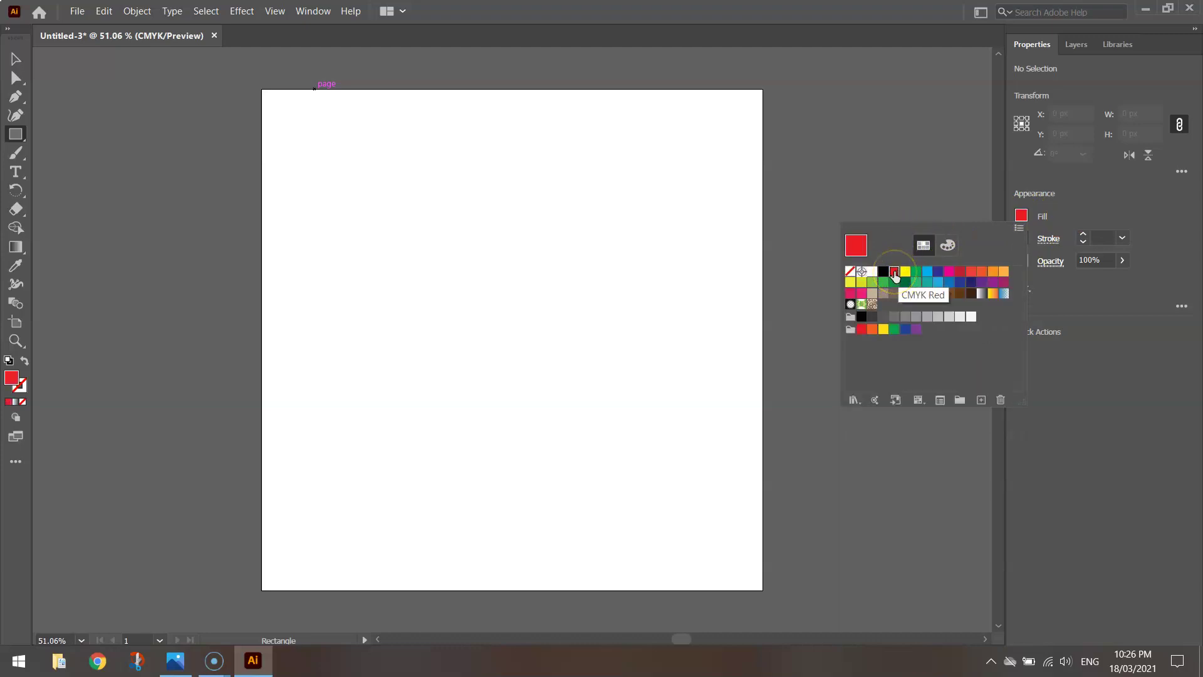
click(948, 245)
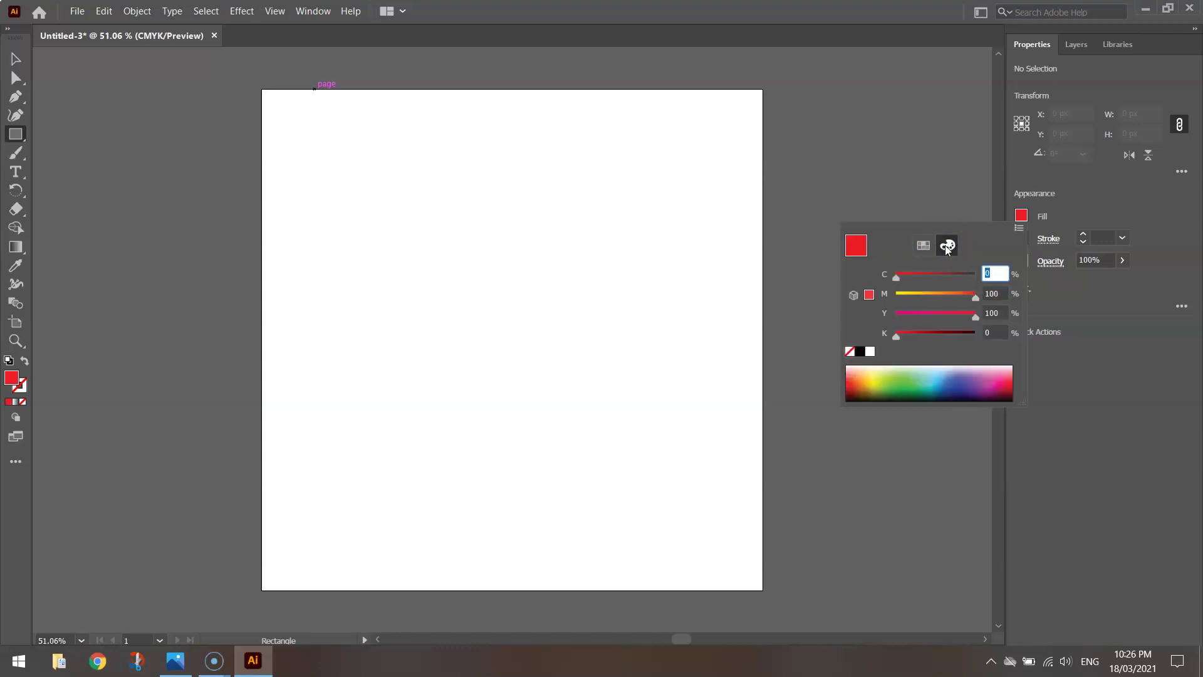
click(1000, 273)
key(Tab)
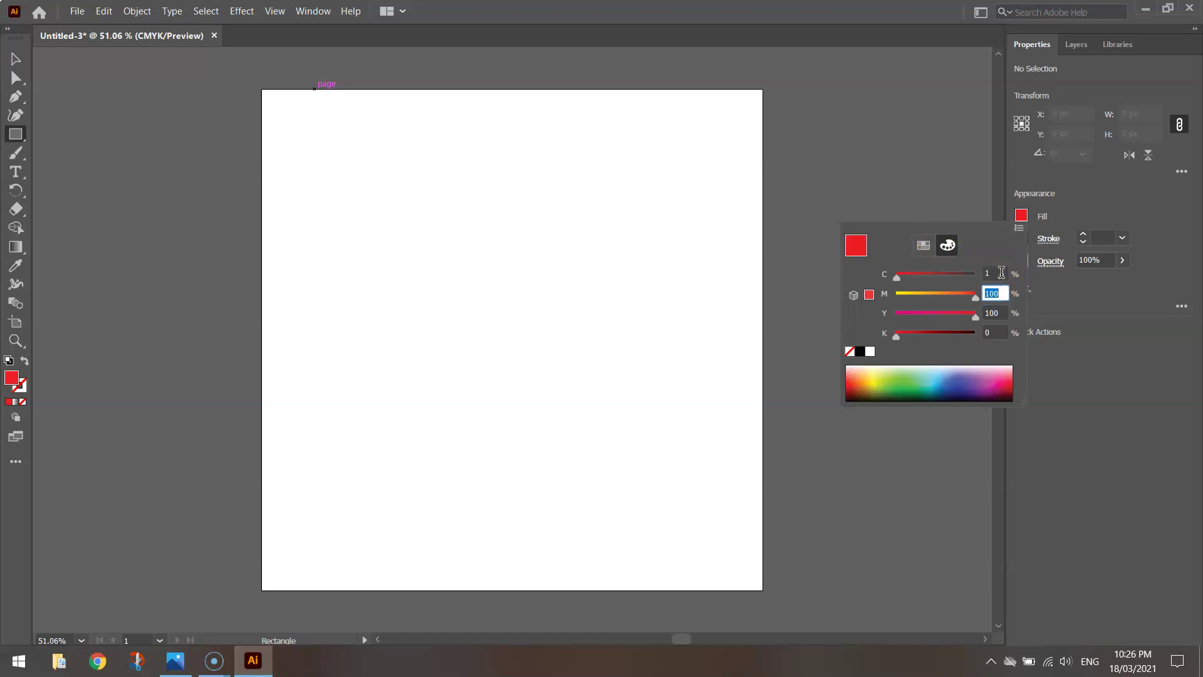
key(Tab)
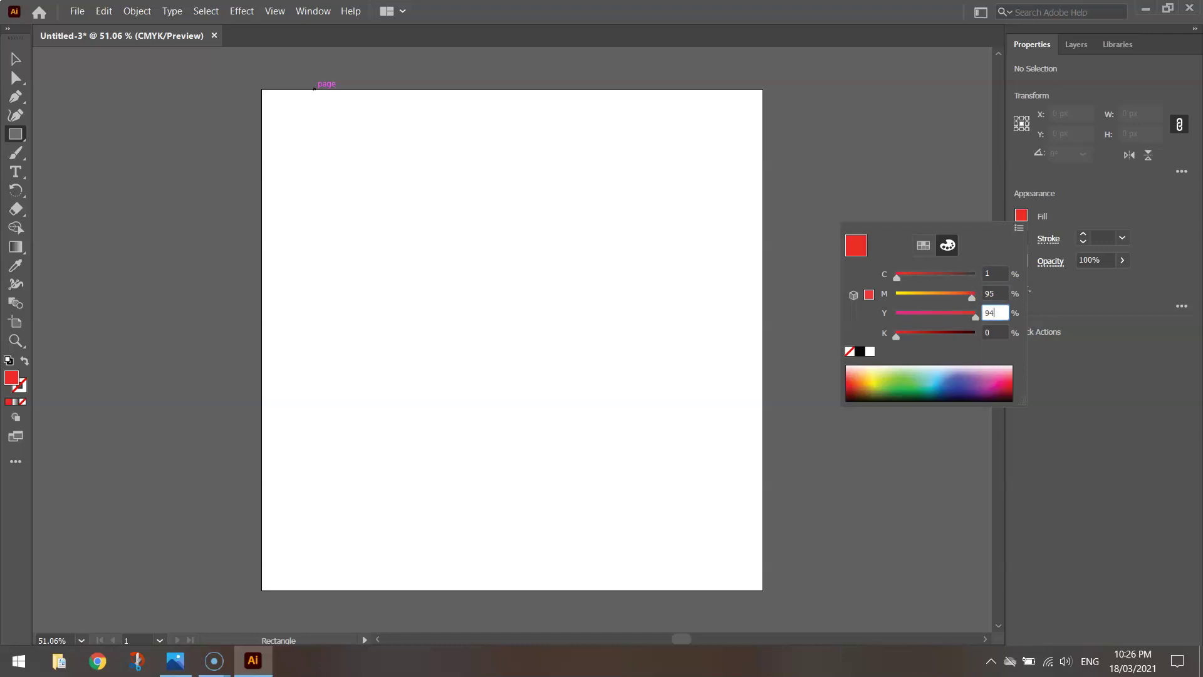
text(94)
key(Tab)
click(996, 273)
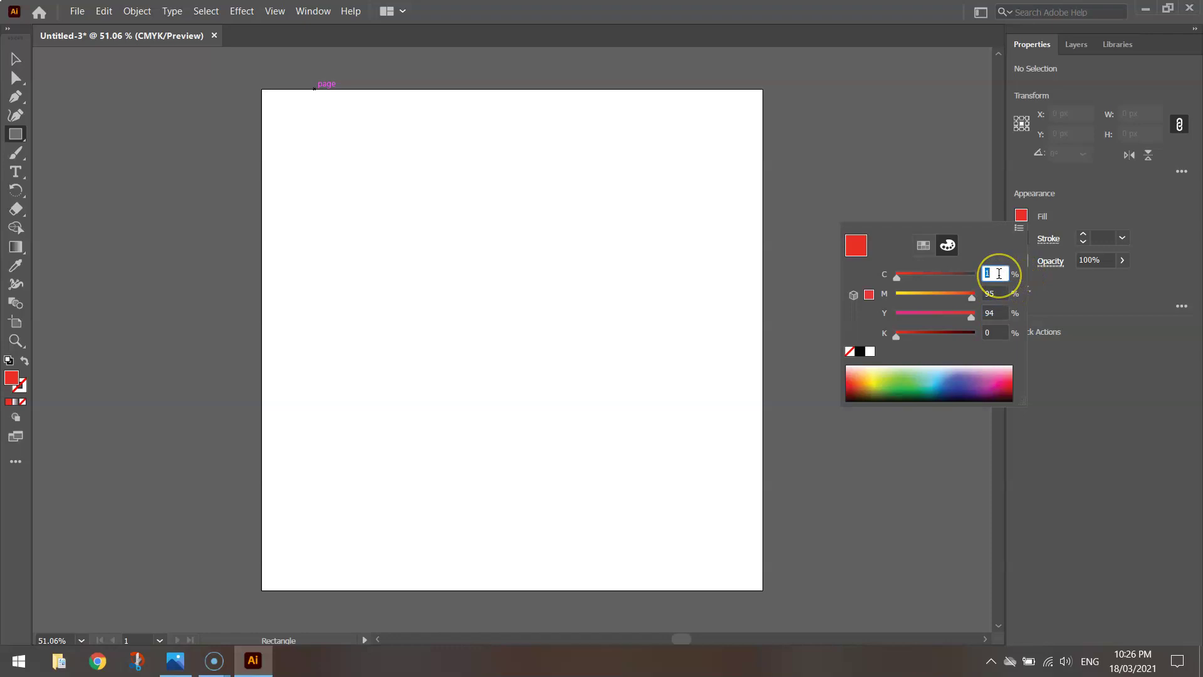
key(Tab)
key(Tab)
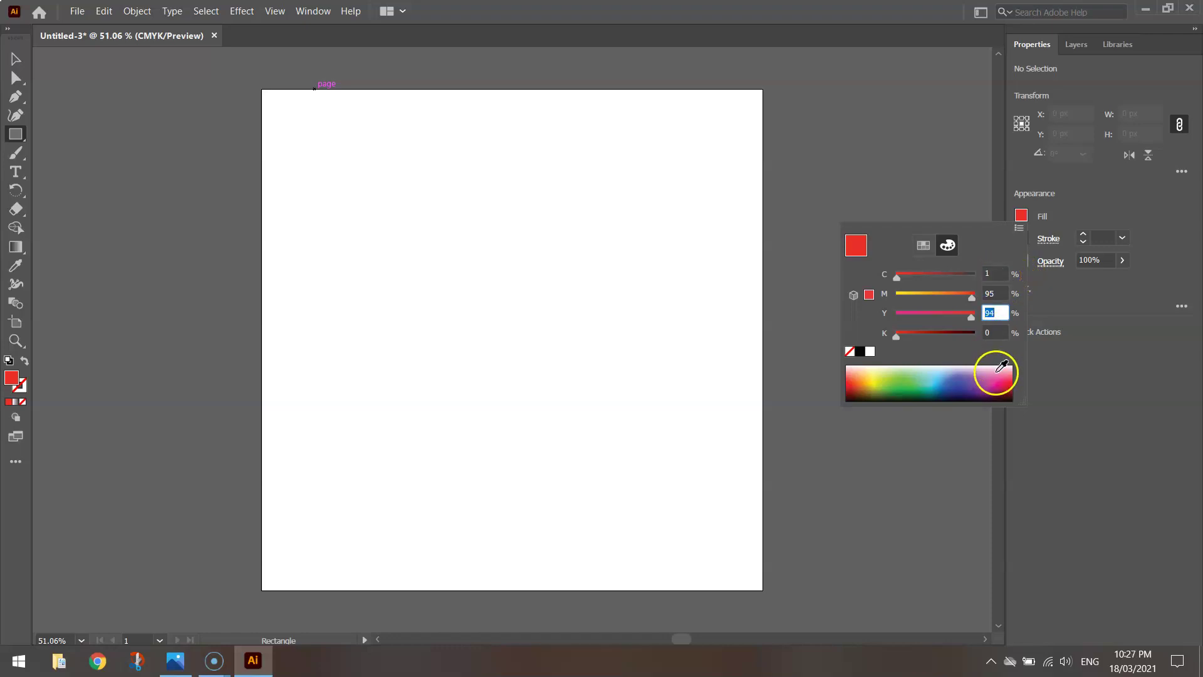
key(Tab)
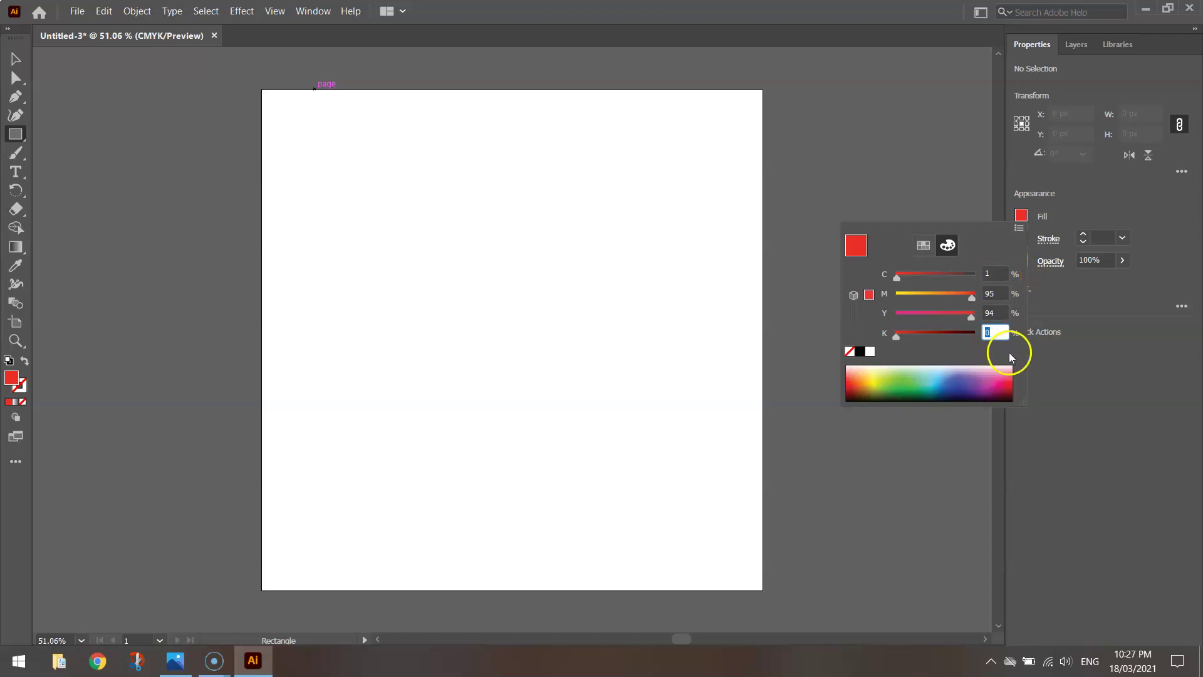
Step: Place a red rectangle with exact size 170 px wide by 280 px high
click(1092, 195)
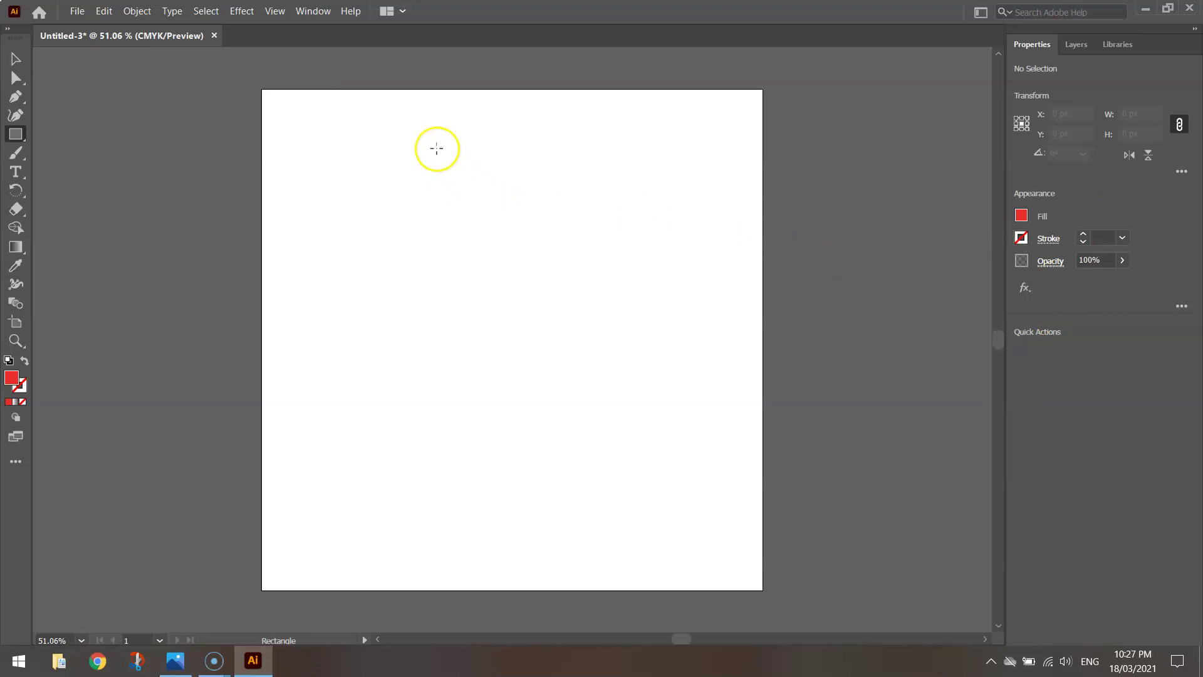
drag(384, 126, 572, 402)
key(ctrl+z)
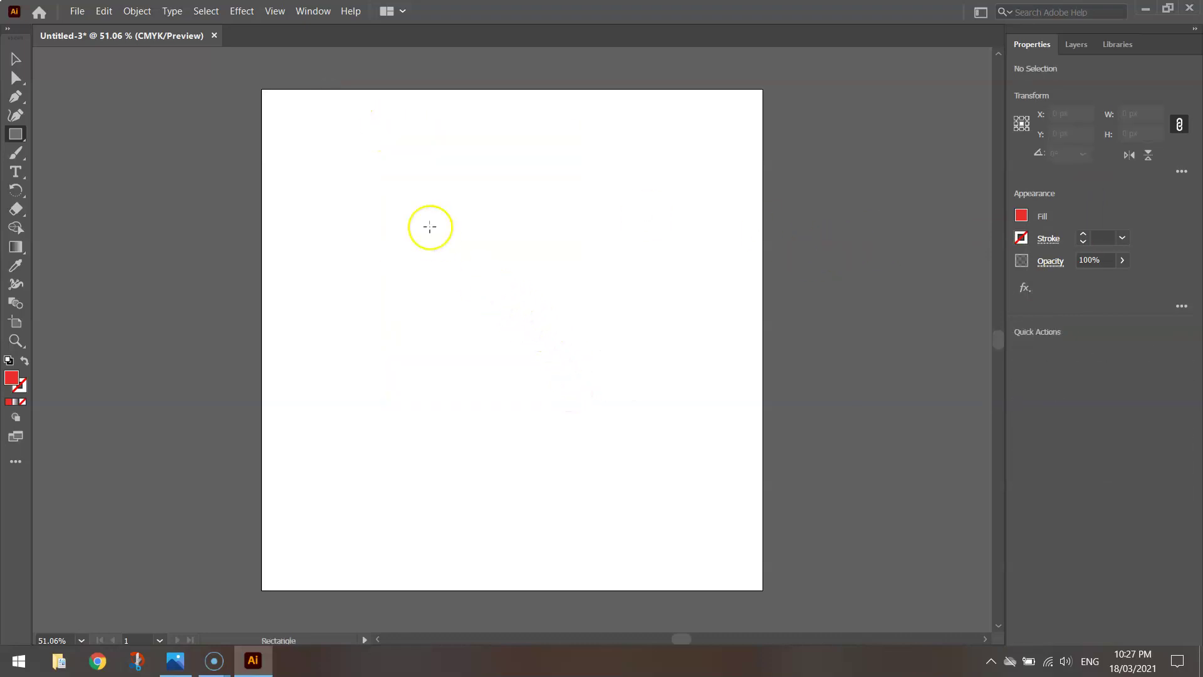
click(423, 182)
drag(464, 193, 468, 168)
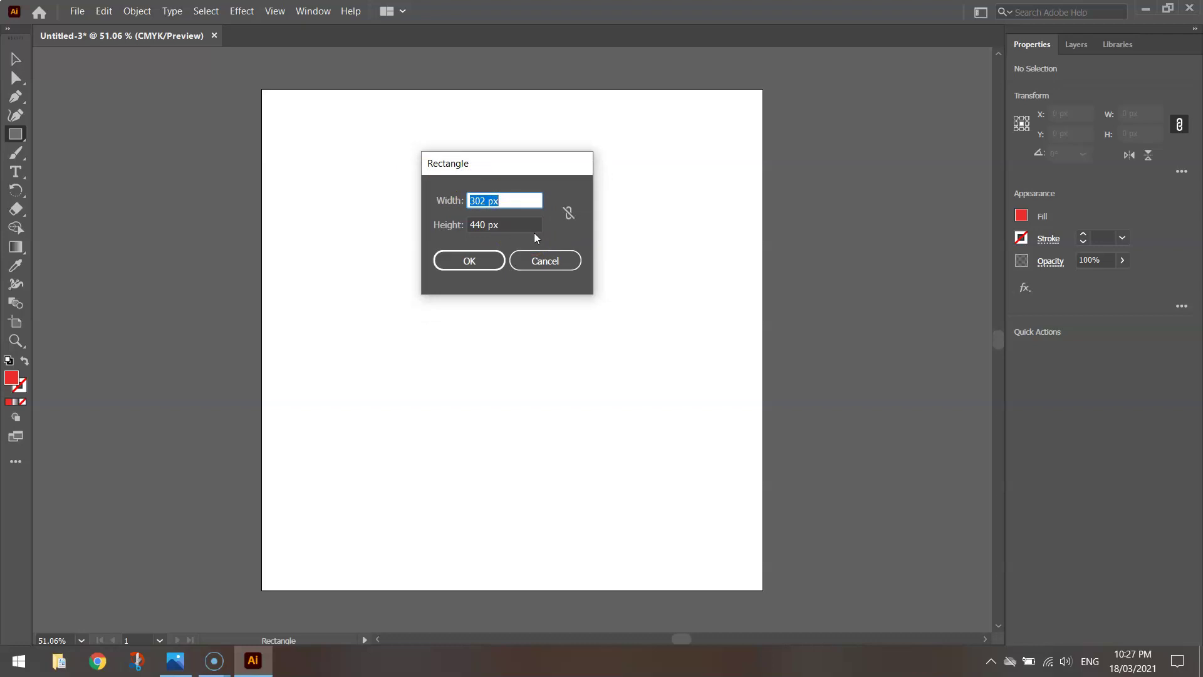
text(170)
key(Tab)
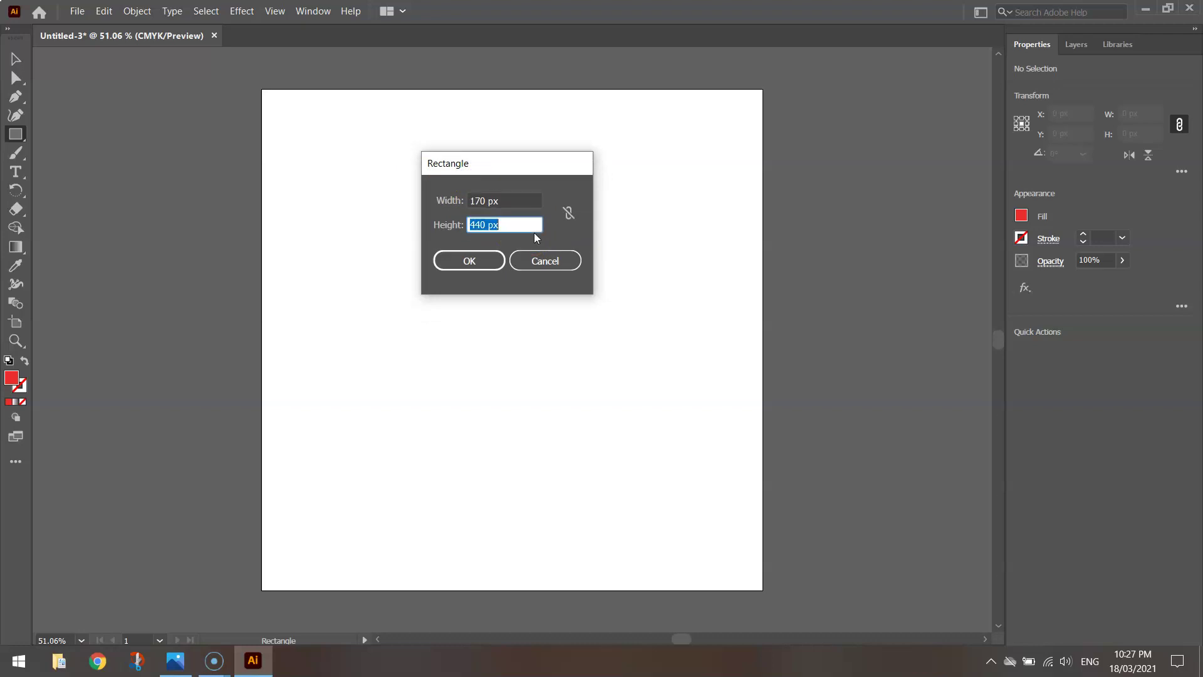
text(280)
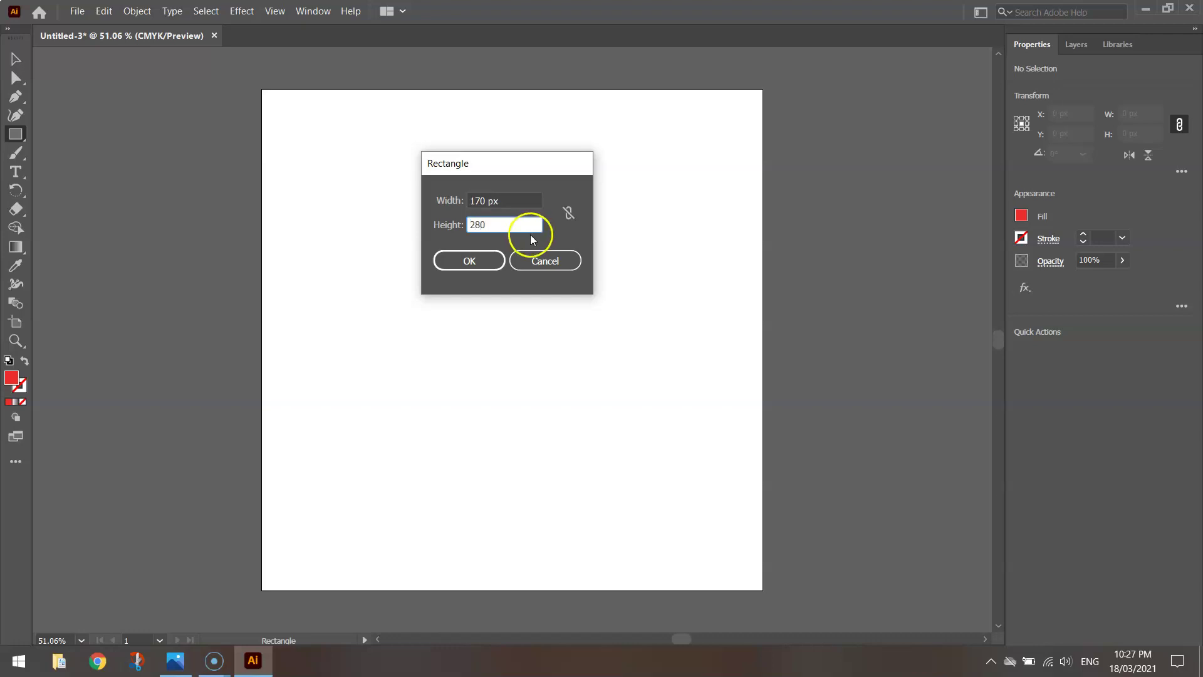
key(Tab)
click(472, 261)
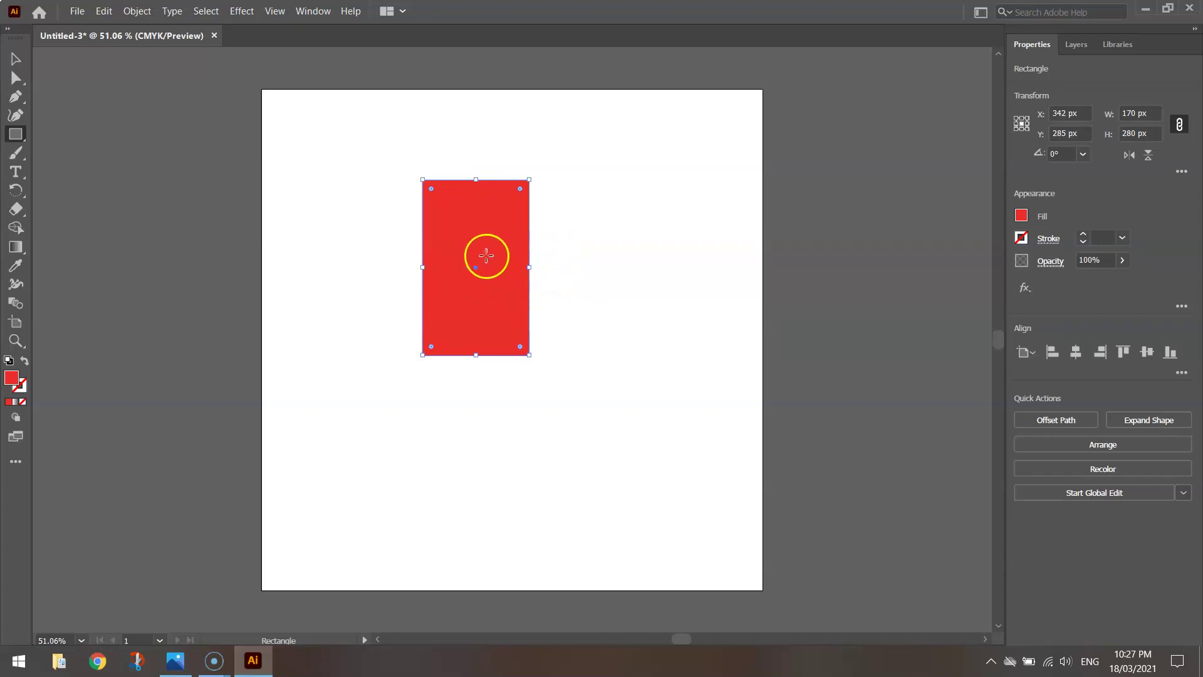
Step: Apply Object > Path > Add Anchor Points to the red rectangle
click(133, 10)
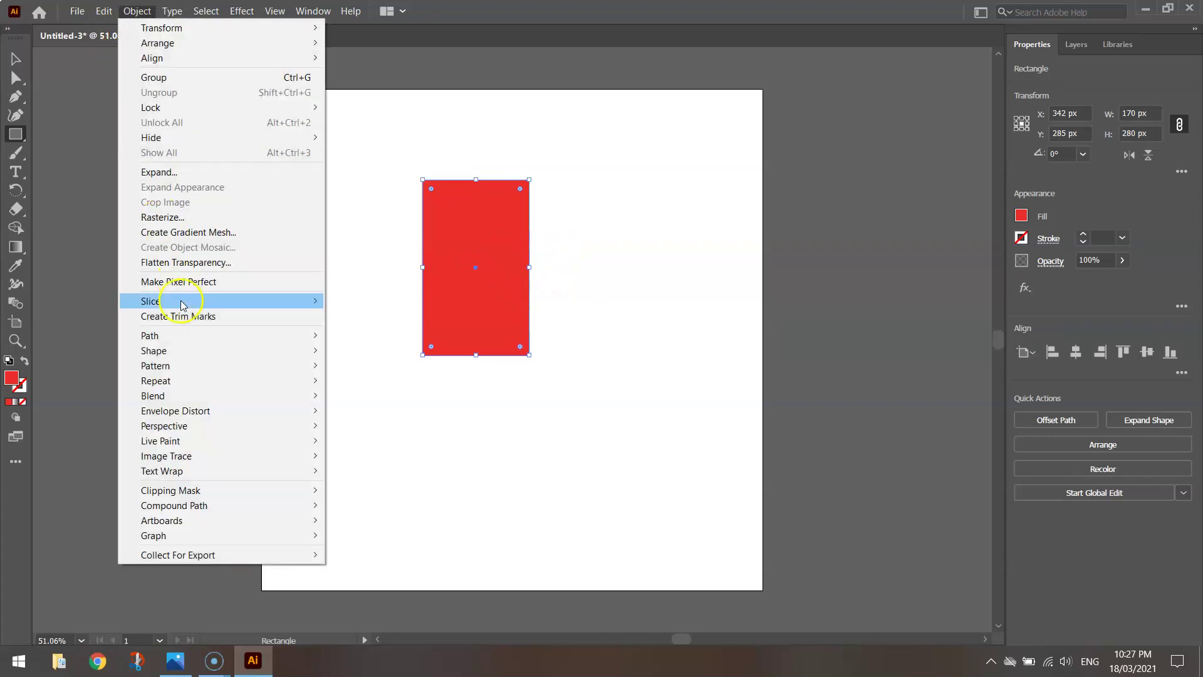
mouse_move(188, 338)
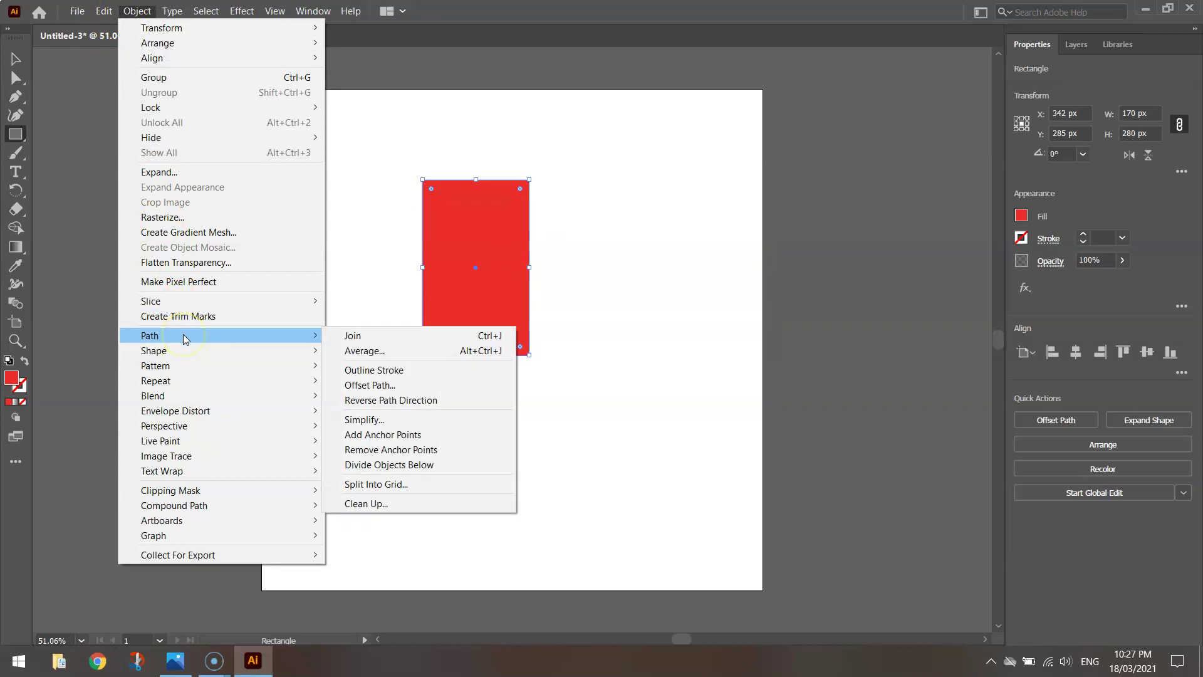
click(429, 437)
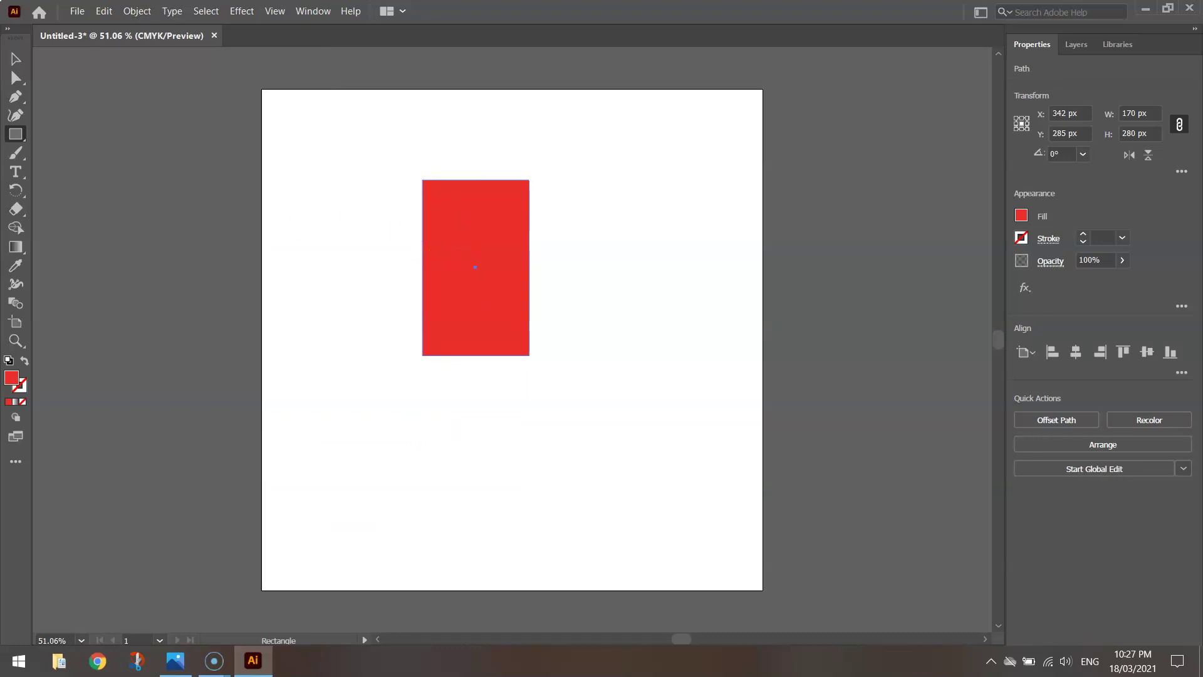
Step: Remove the rectangle's four corner anchor points so it becomes a tall diamond
alt+scroll(263, 162, up, 2)
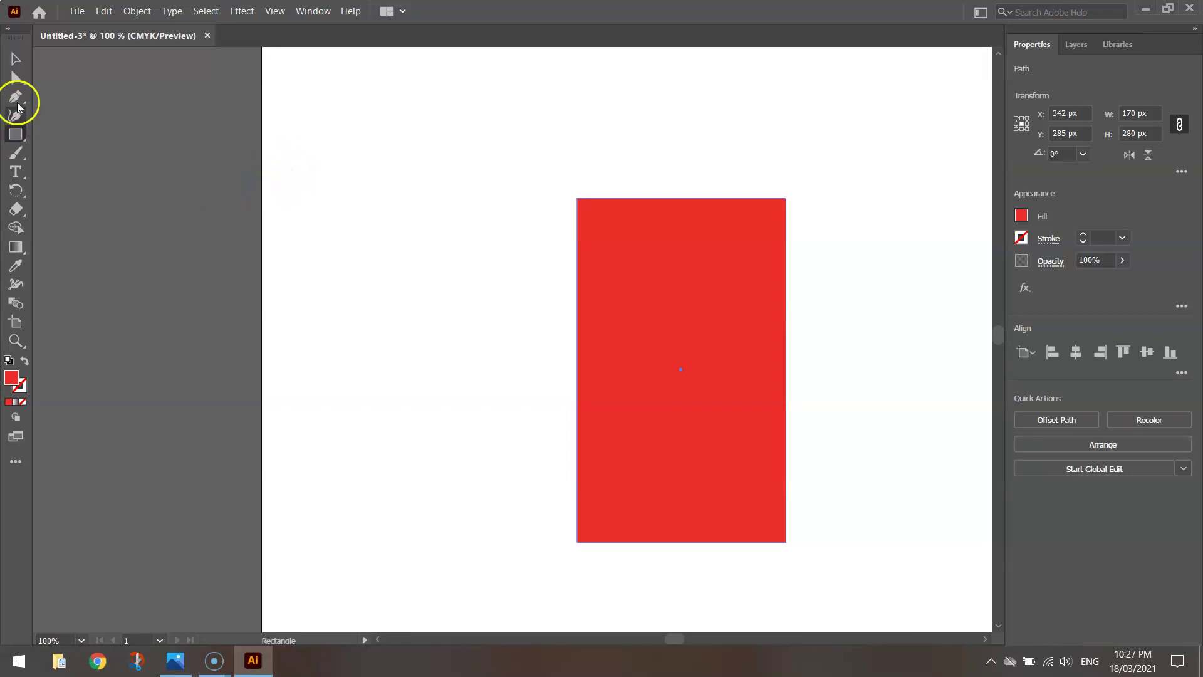
drag(16, 80, 80, 79)
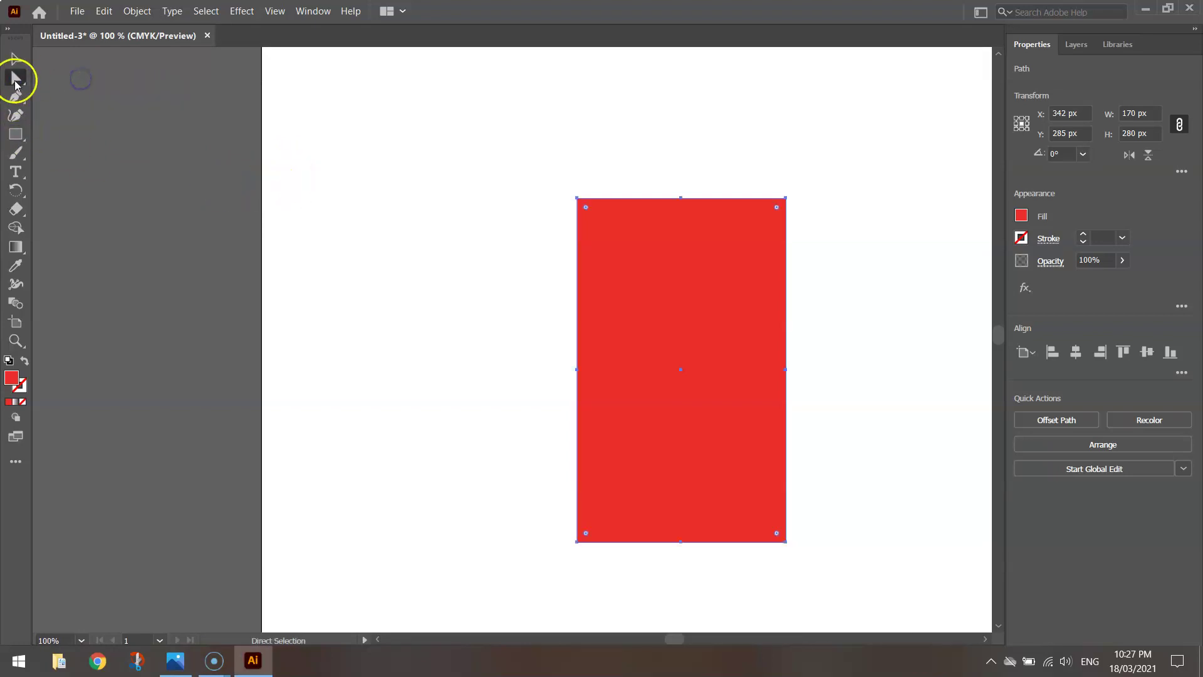
click(577, 200)
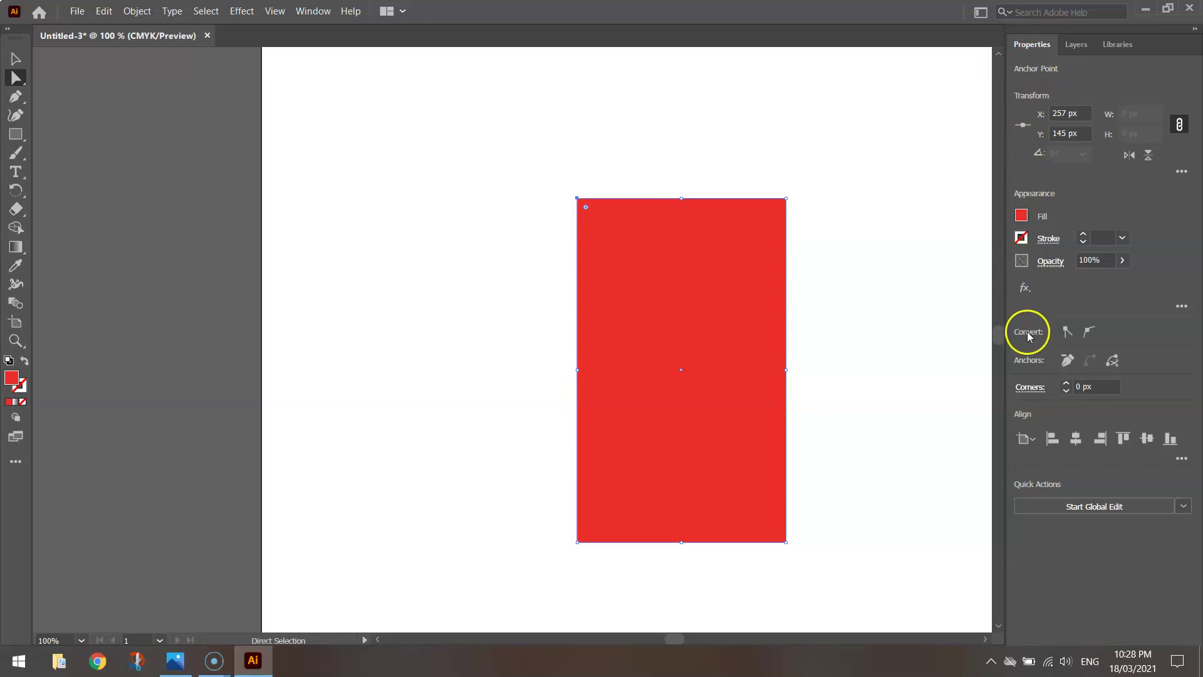
click(1068, 361)
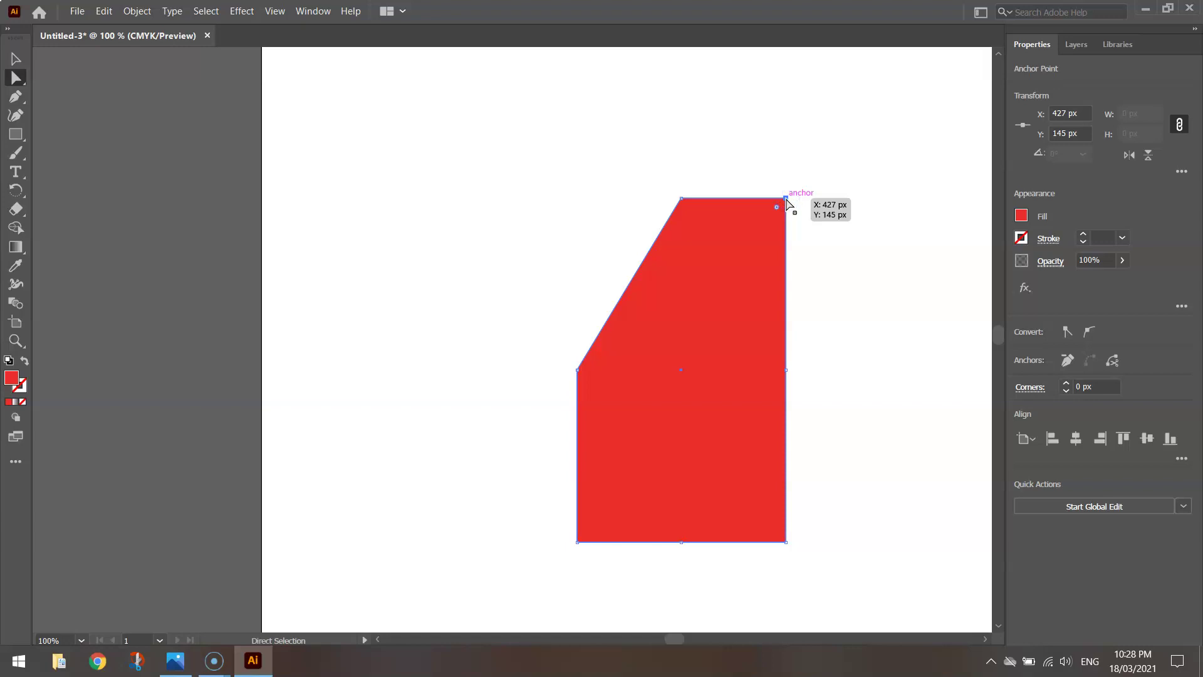
click(1068, 361)
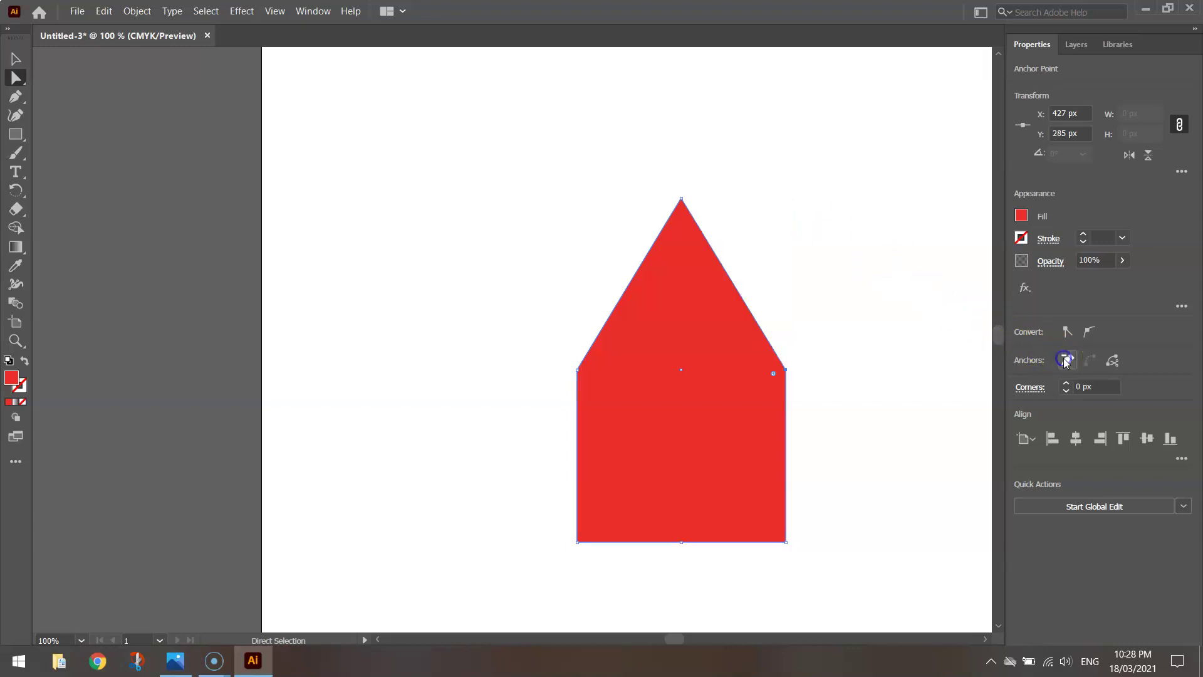
click(577, 542)
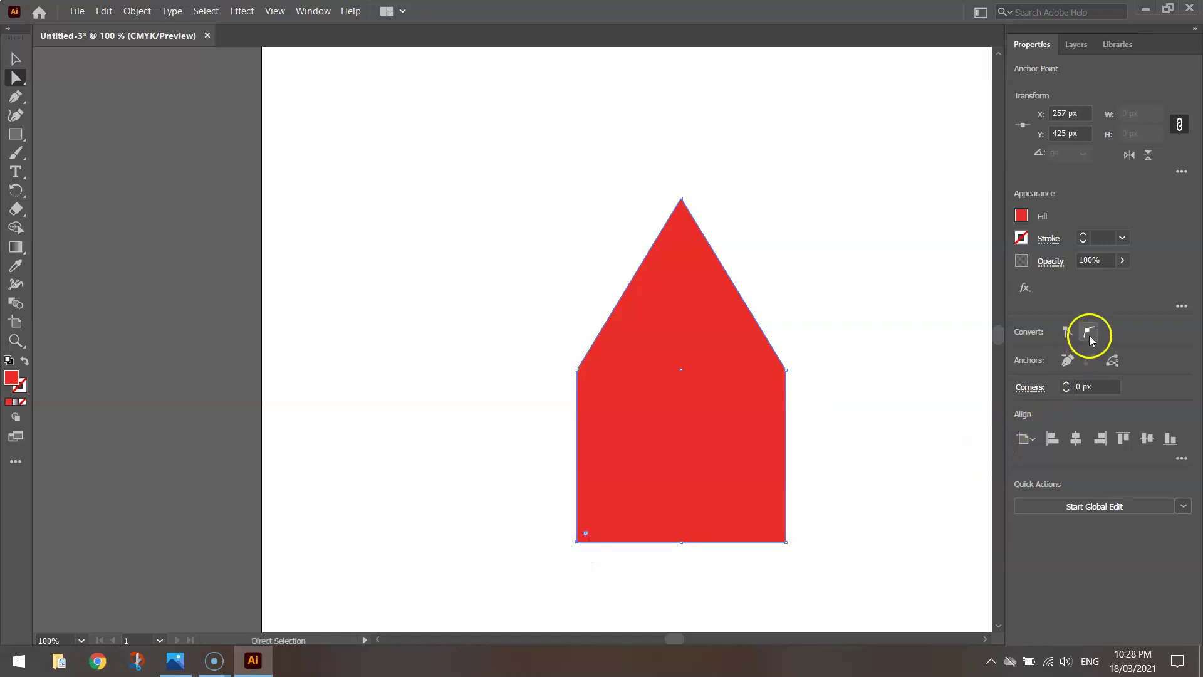
click(1067, 359)
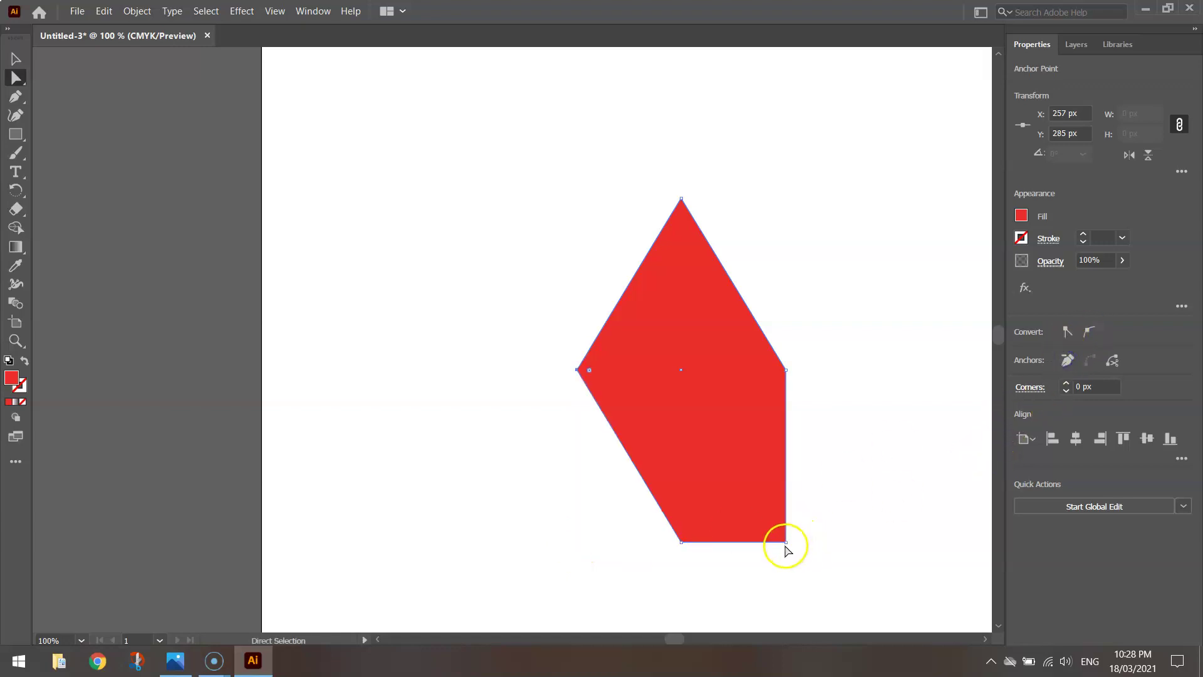
click(786, 543)
click(1066, 361)
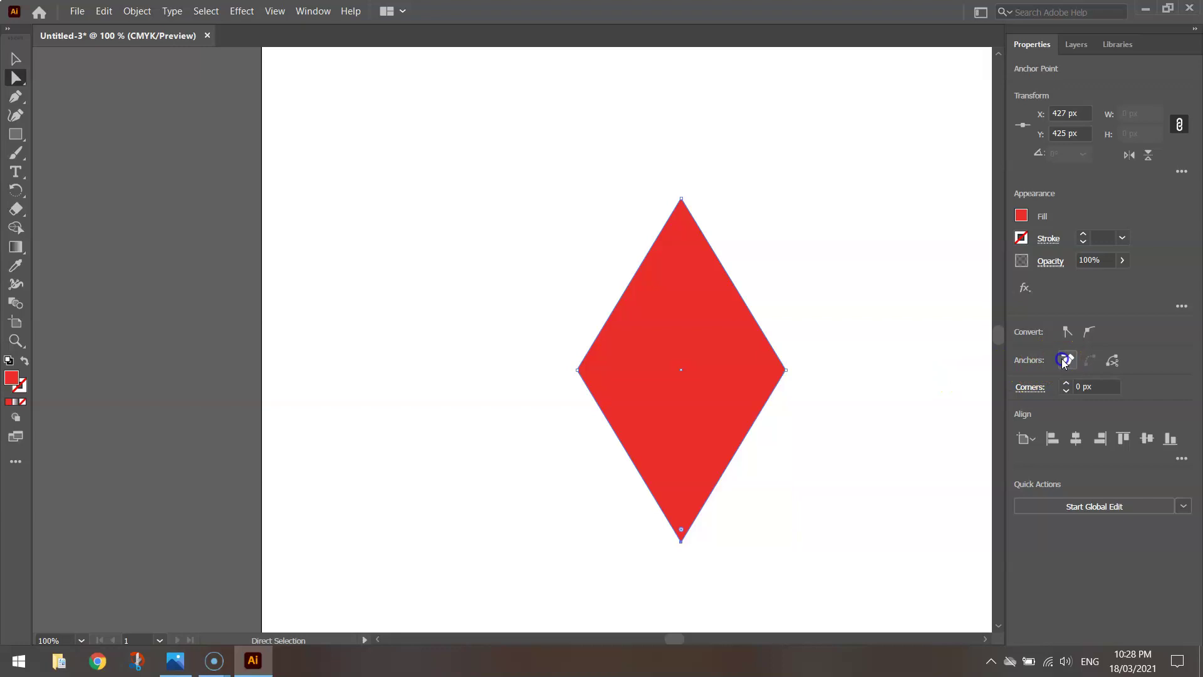
Step: Move the diamond up toward the top of the artboard
click(16, 58)
drag(671, 328, 627, 219)
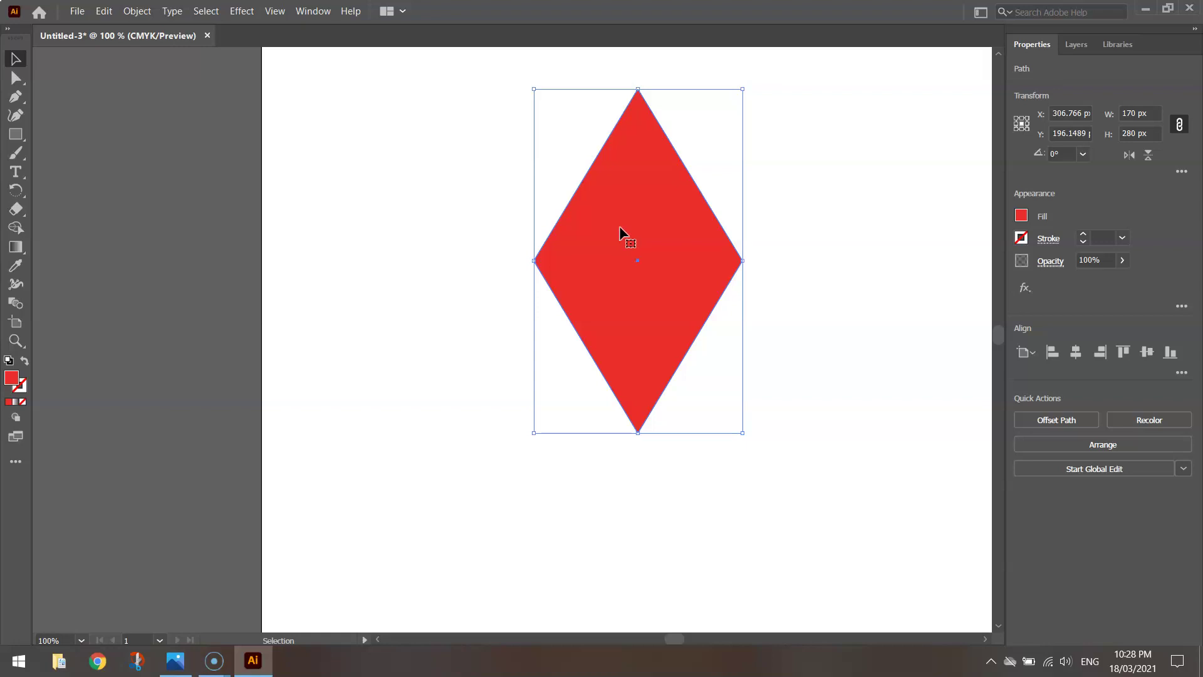
click(614, 230)
Step: Copy and paste the red diamond, placing the copy below right of the original
click(105, 12)
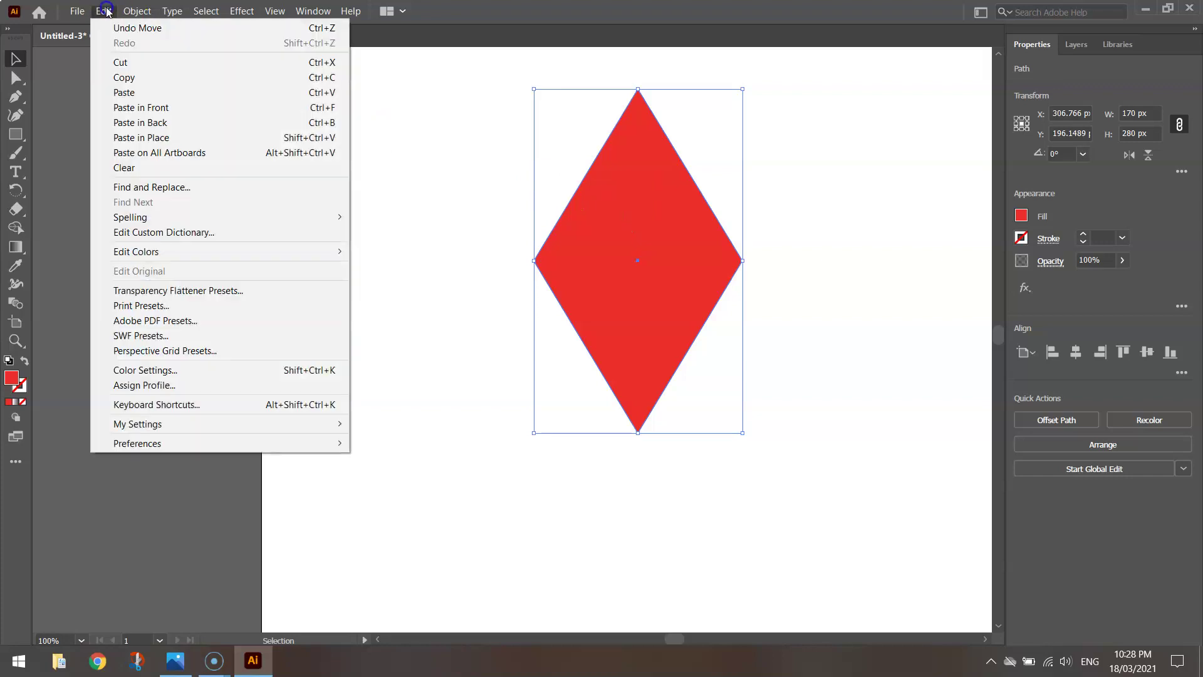
click(124, 77)
click(104, 11)
click(124, 92)
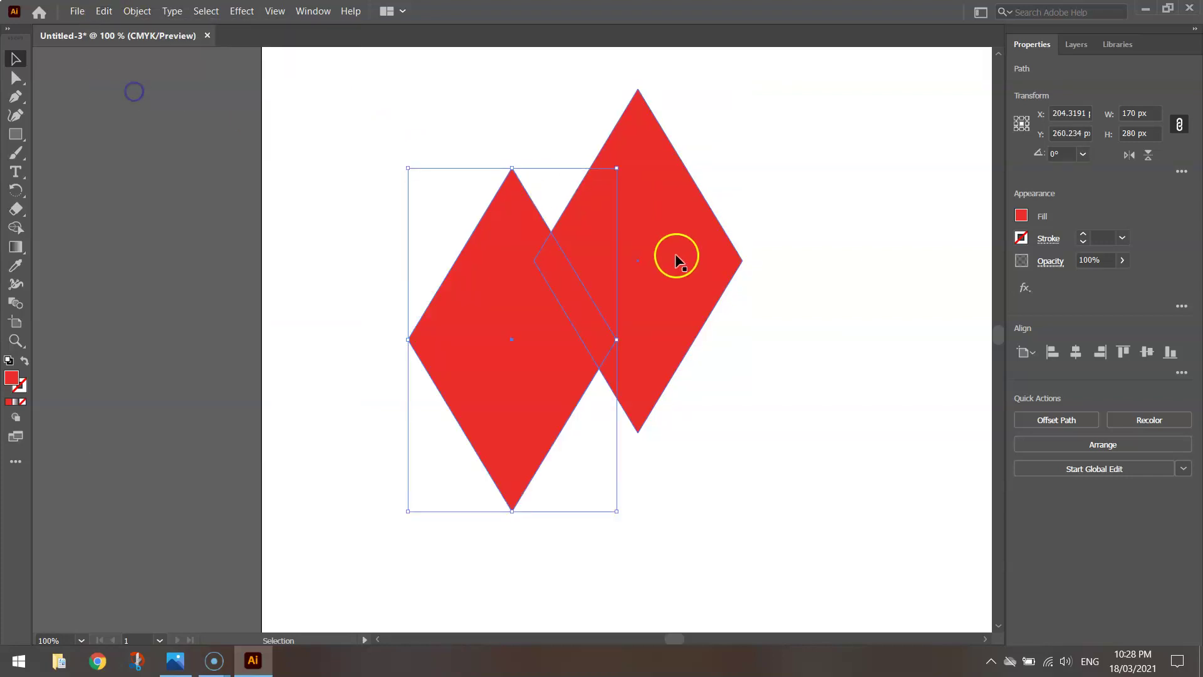
drag(486, 307, 793, 406)
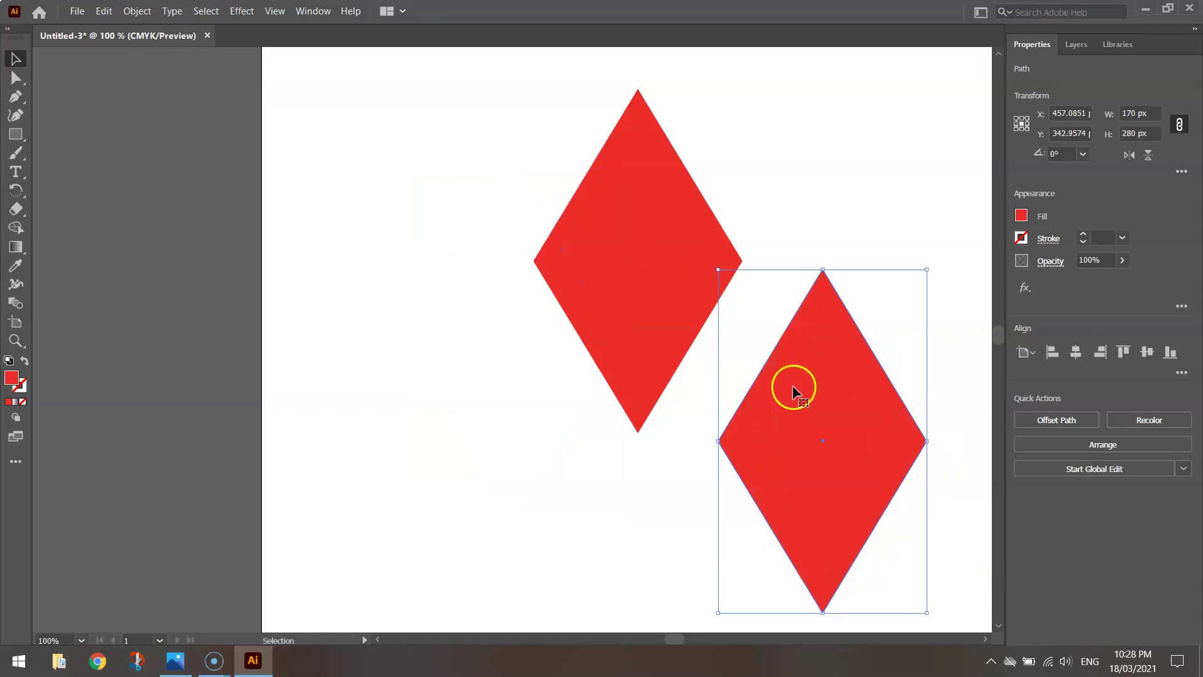
Step: Open Transform > Rotate for the copied diamond and enter a 58.73° angle
right_click(807, 370)
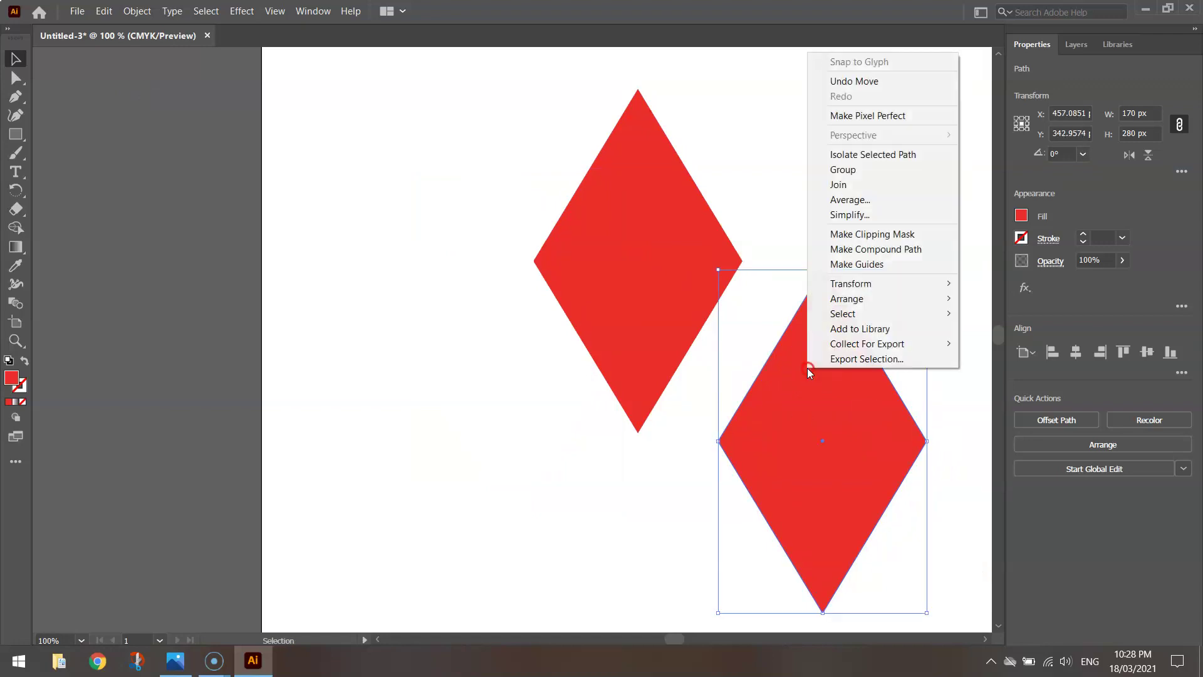
mouse_move(863, 285)
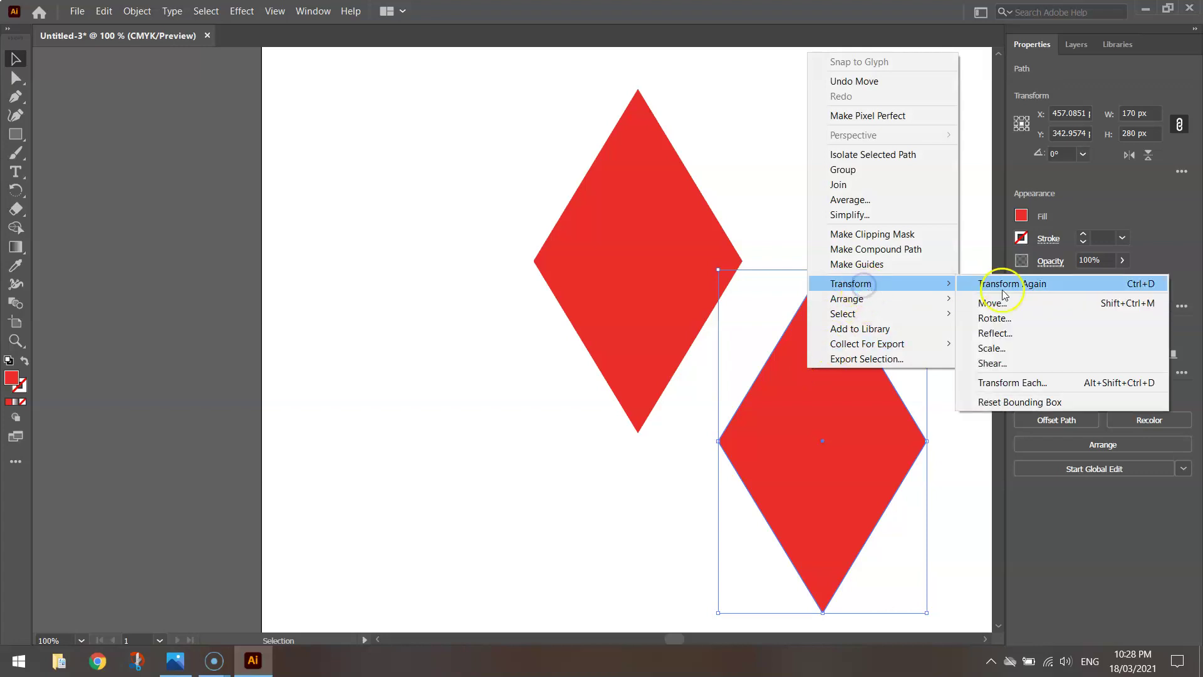
click(1028, 318)
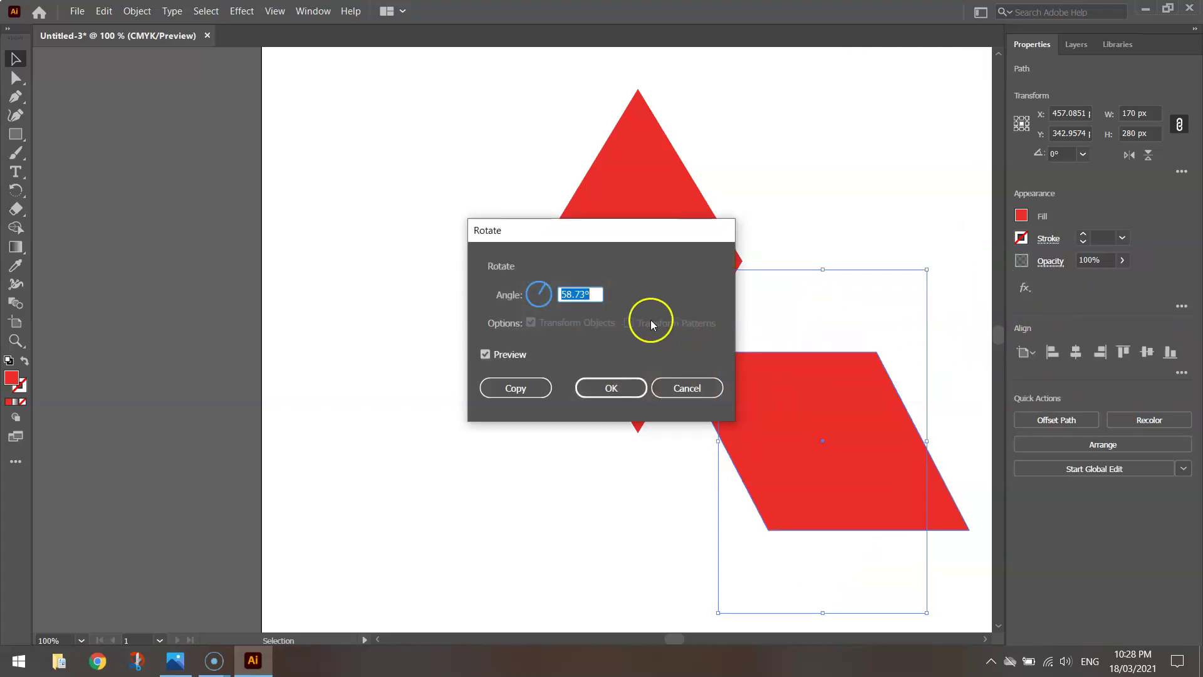
drag(596, 295, 551, 295)
click(582, 294)
Step: Apply the 58.73° rotation and snap the slanted piece's corner to the diamond's bottom tip
click(619, 389)
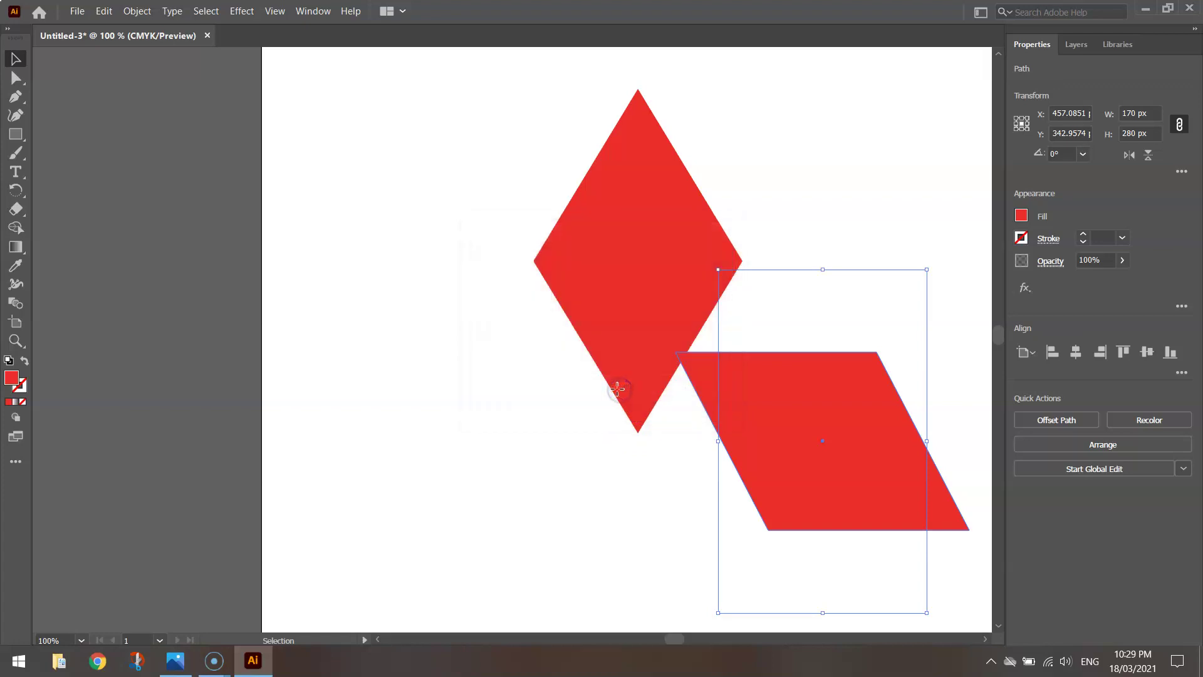
drag(744, 369, 706, 450)
click(607, 439)
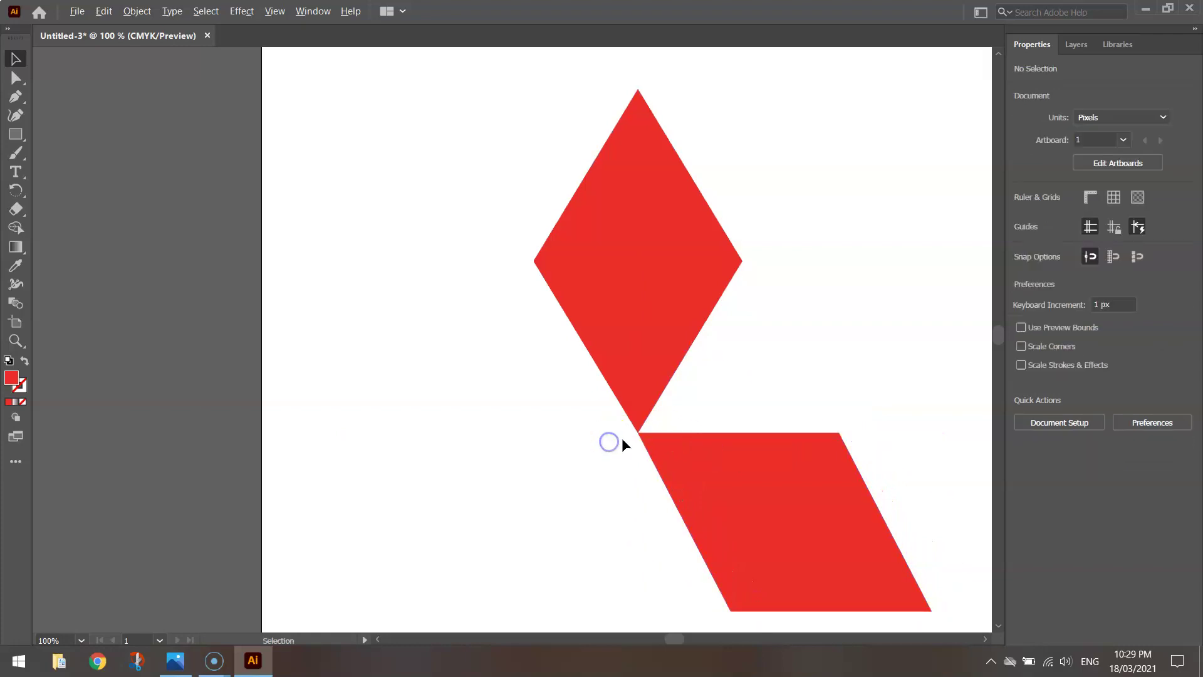
scroll(626, 438, up, 7)
scroll(754, 370, down, 9)
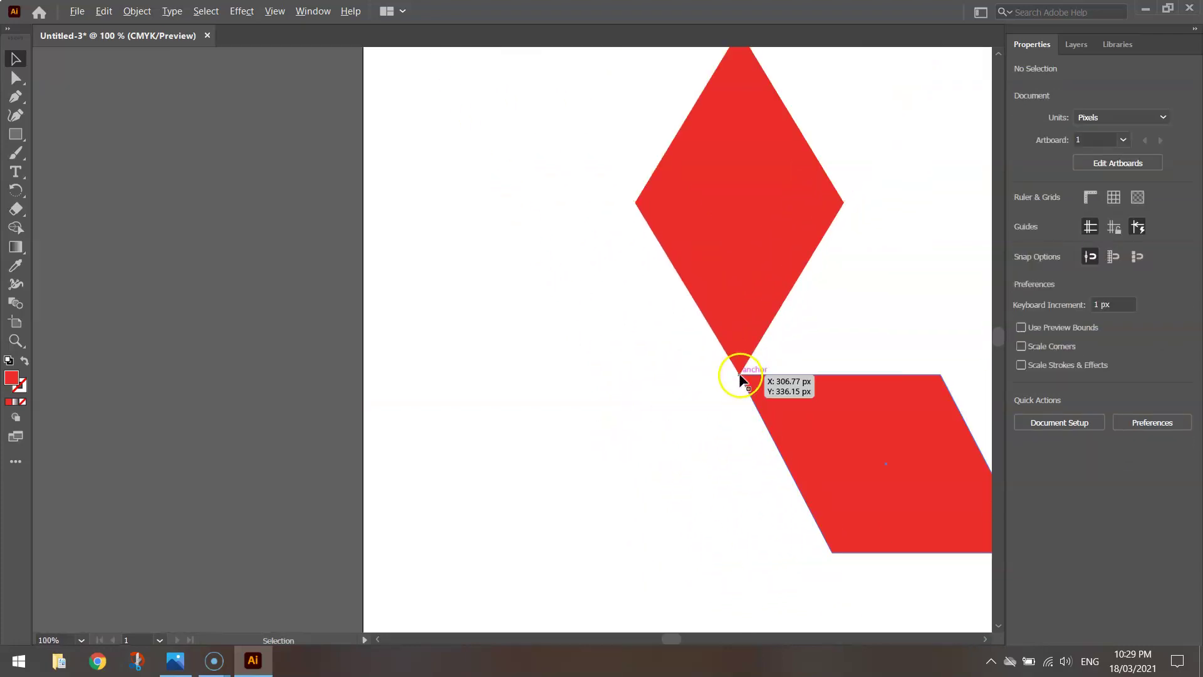
scroll(866, 348, up, 1)
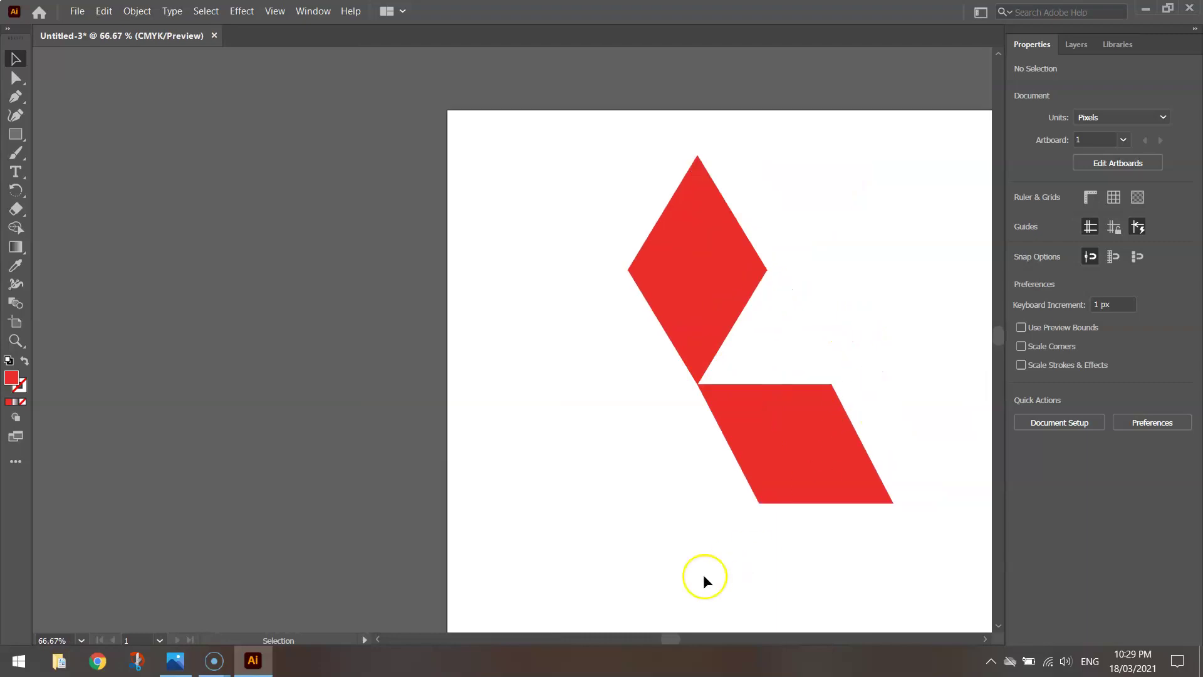
drag(670, 638, 680, 638)
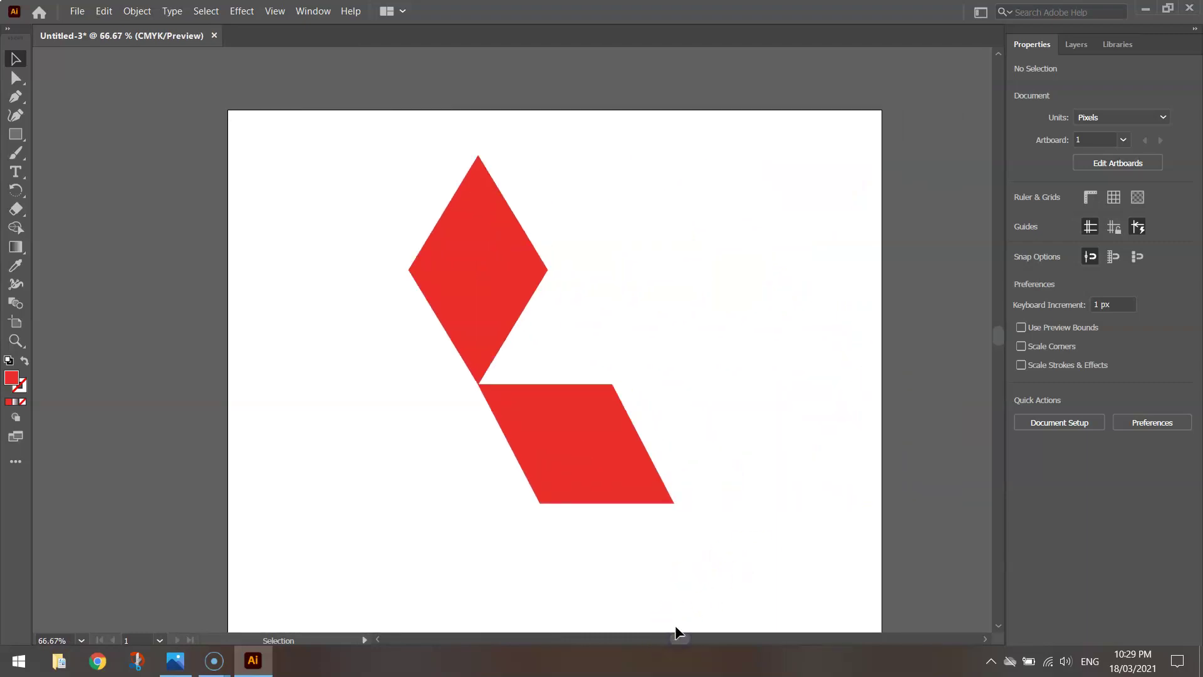
Step: Open Transform > Reflect for the slanted piece to mirror it on a vertical axis
click(536, 409)
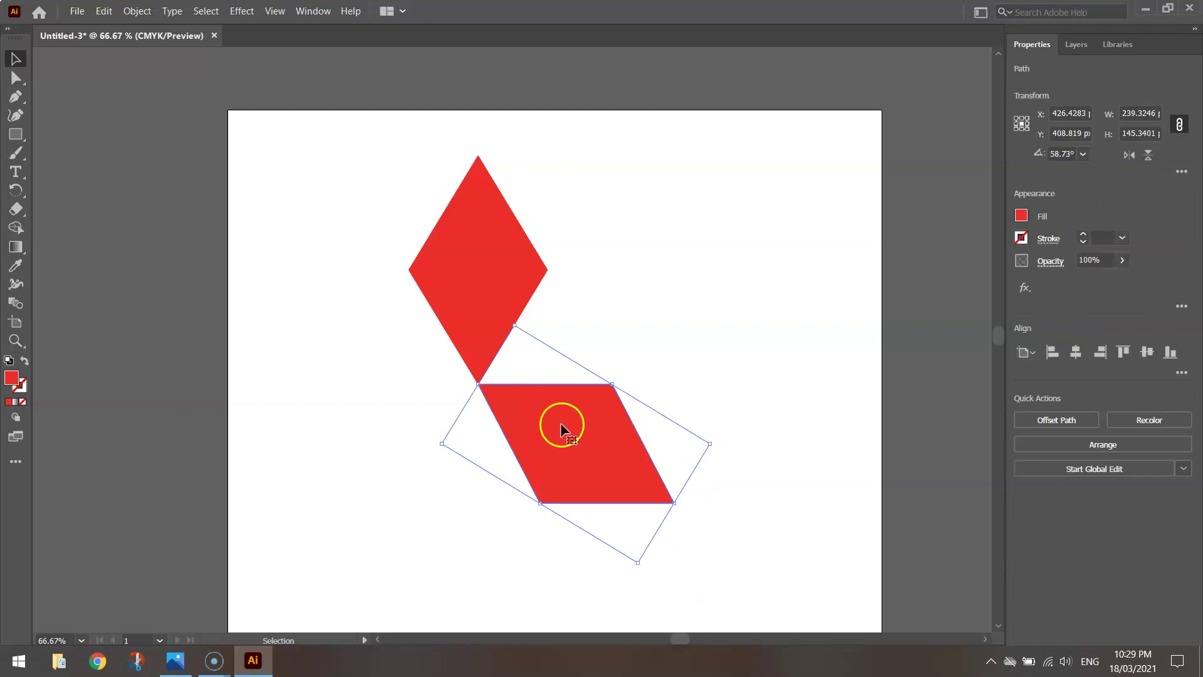
right_click(561, 417)
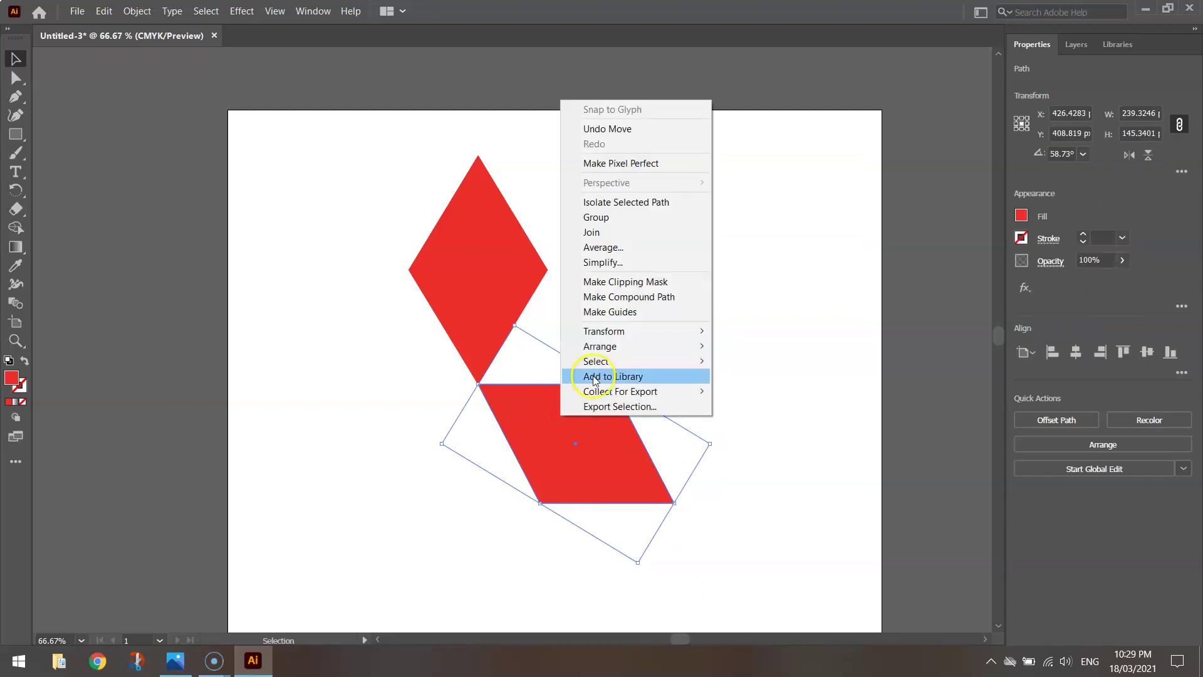
mouse_move(612, 331)
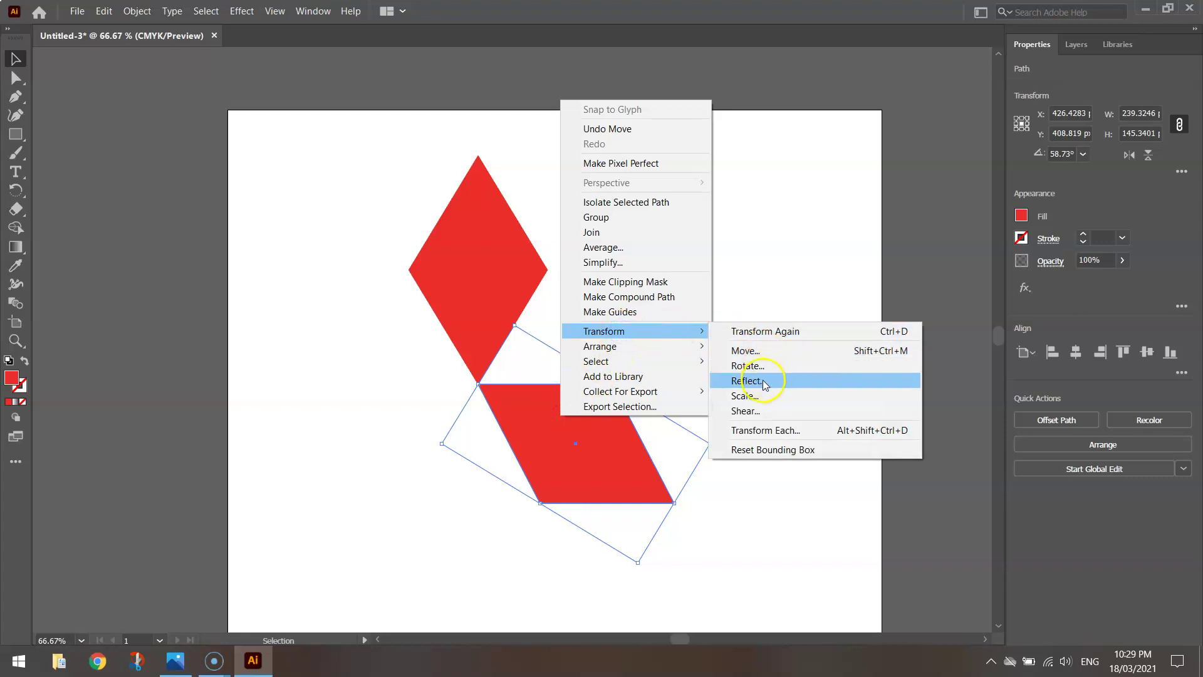
click(783, 381)
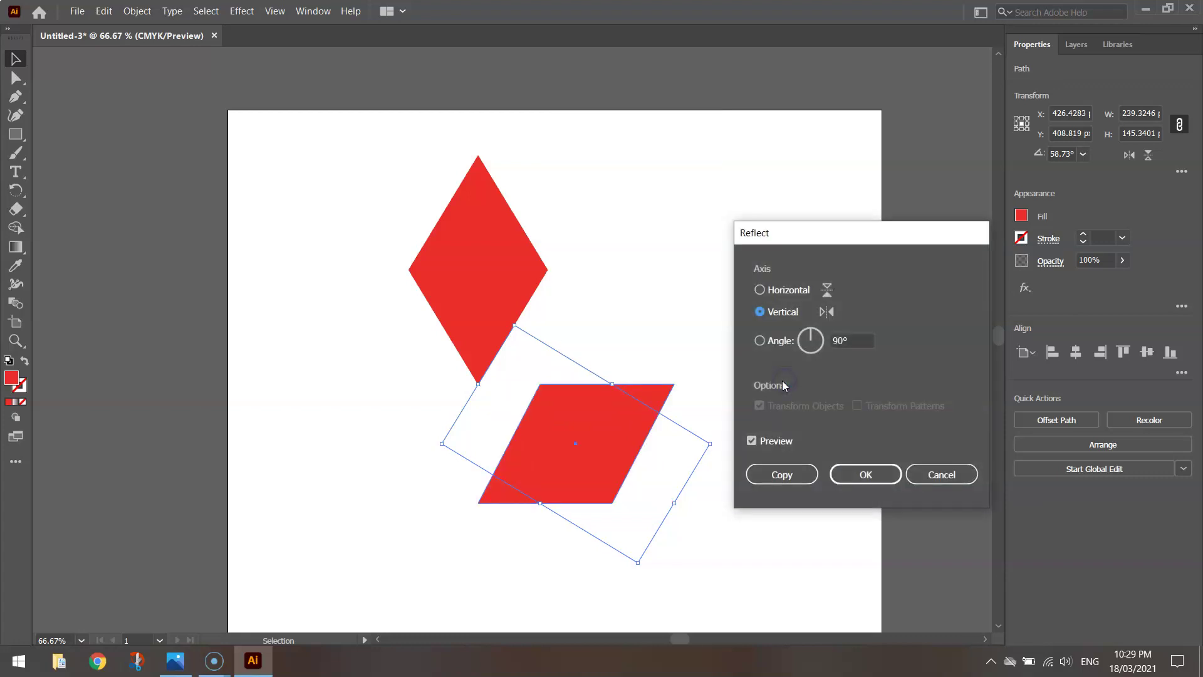
drag(806, 237, 701, 128)
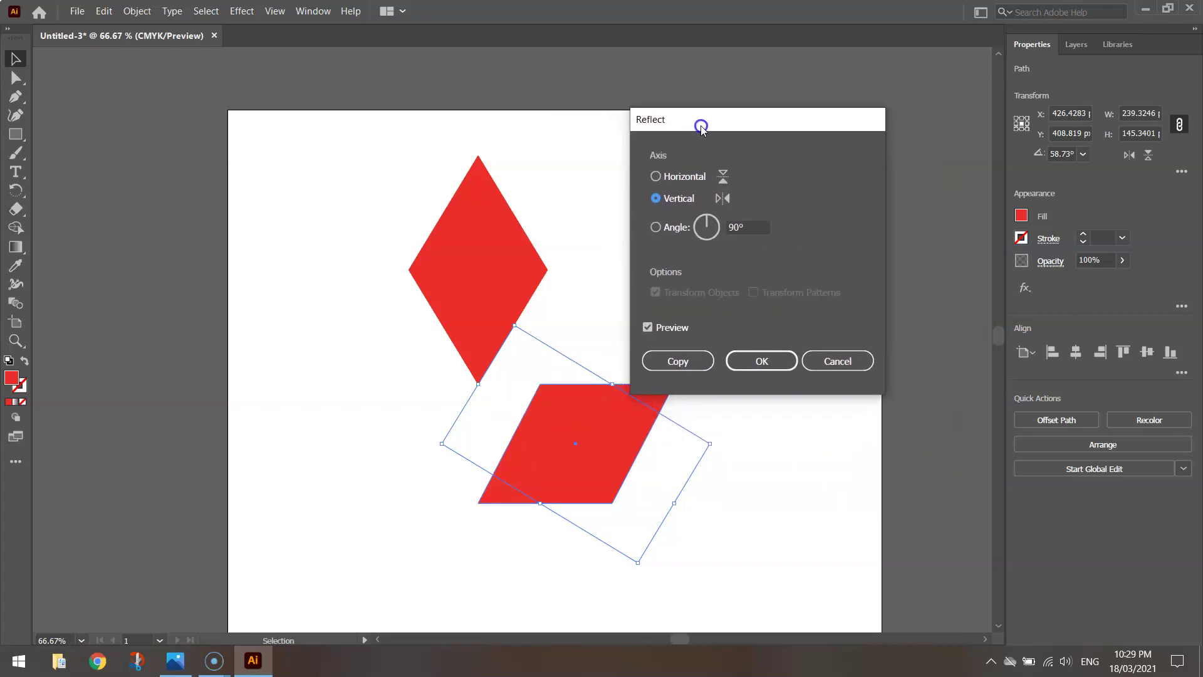
Step: Place a vertically mirrored copy of the slanted diamond at lower left, meeting the centre point
click(678, 361)
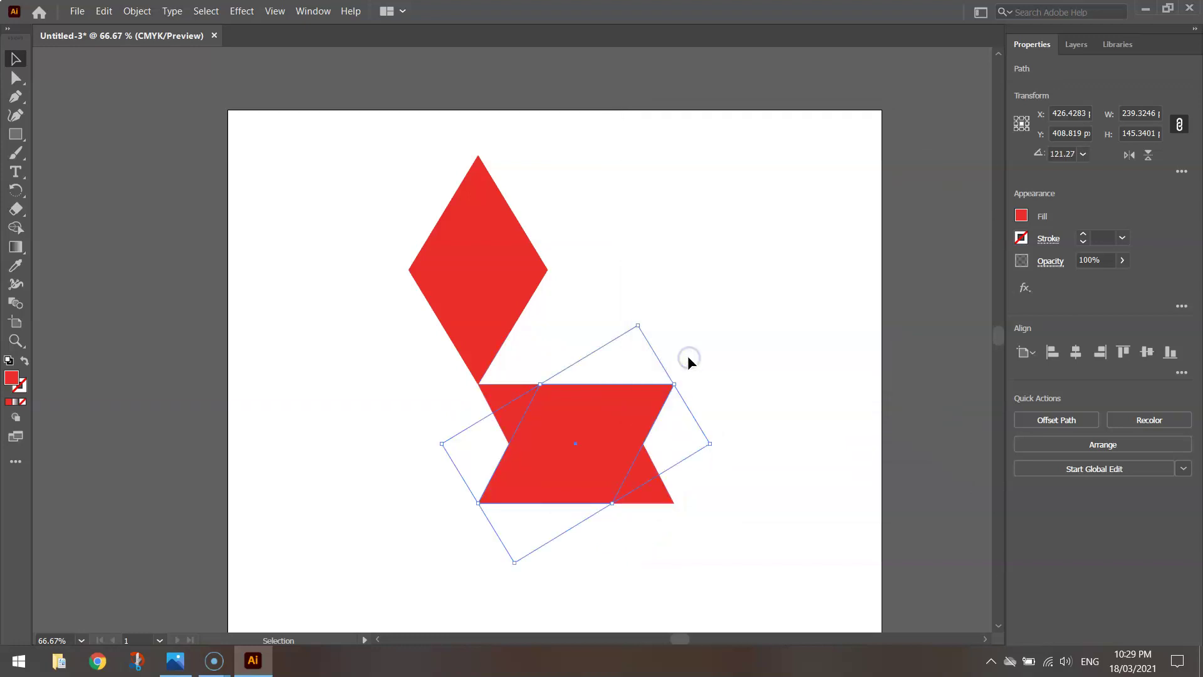
drag(645, 397, 447, 411)
scroll(465, 398, up, 6)
drag(619, 322, 641, 318)
Step: Marquee-select all three red diamonds with the Selection tool
scroll(645, 401, down, 4)
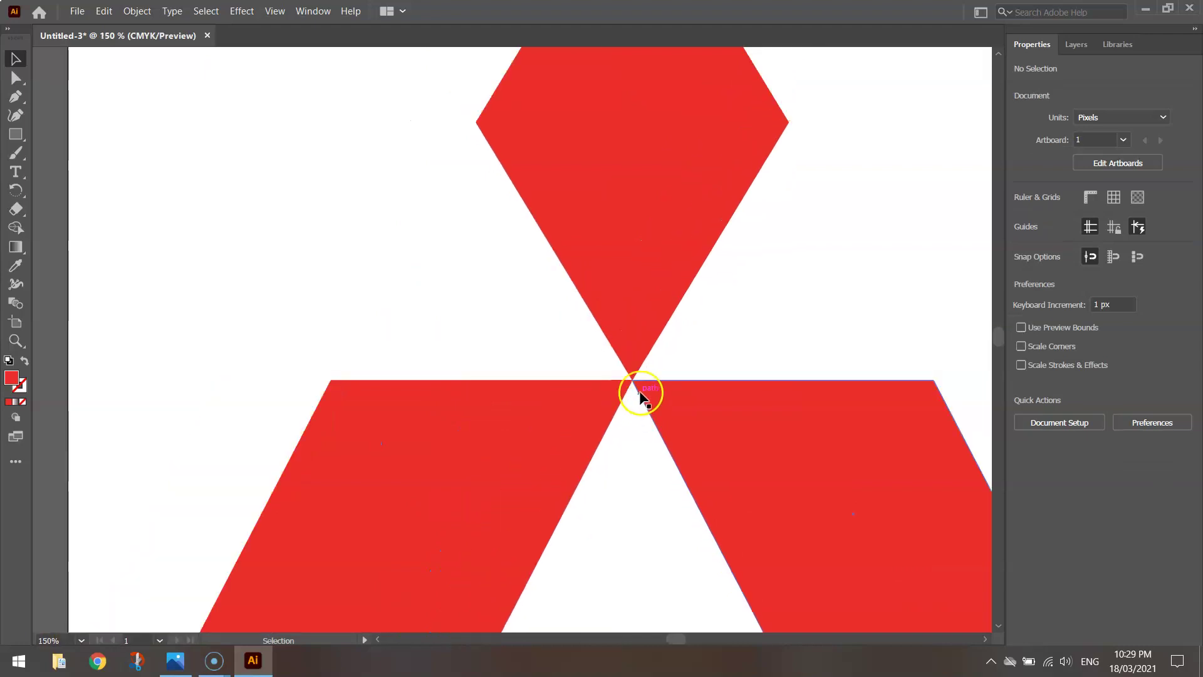
scroll(641, 396, down, 3)
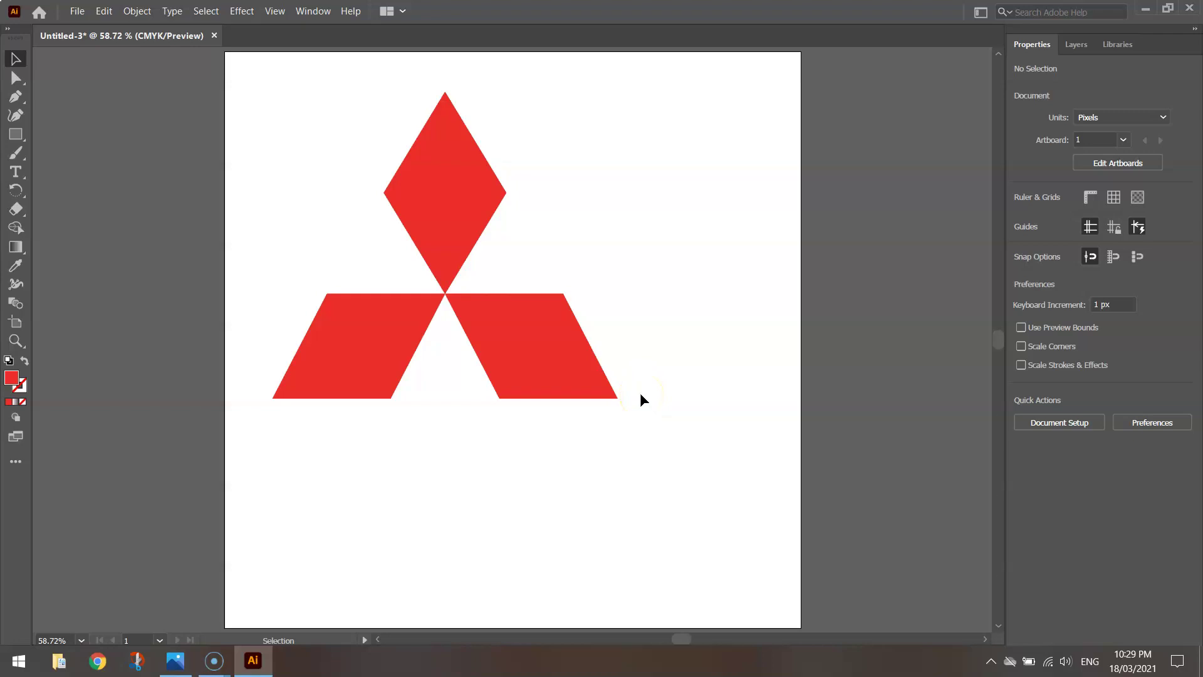
drag(660, 413, 250, 70)
Step: Group the three red diamonds and centre the group horizontally, aligned to the artboard
right_click(443, 167)
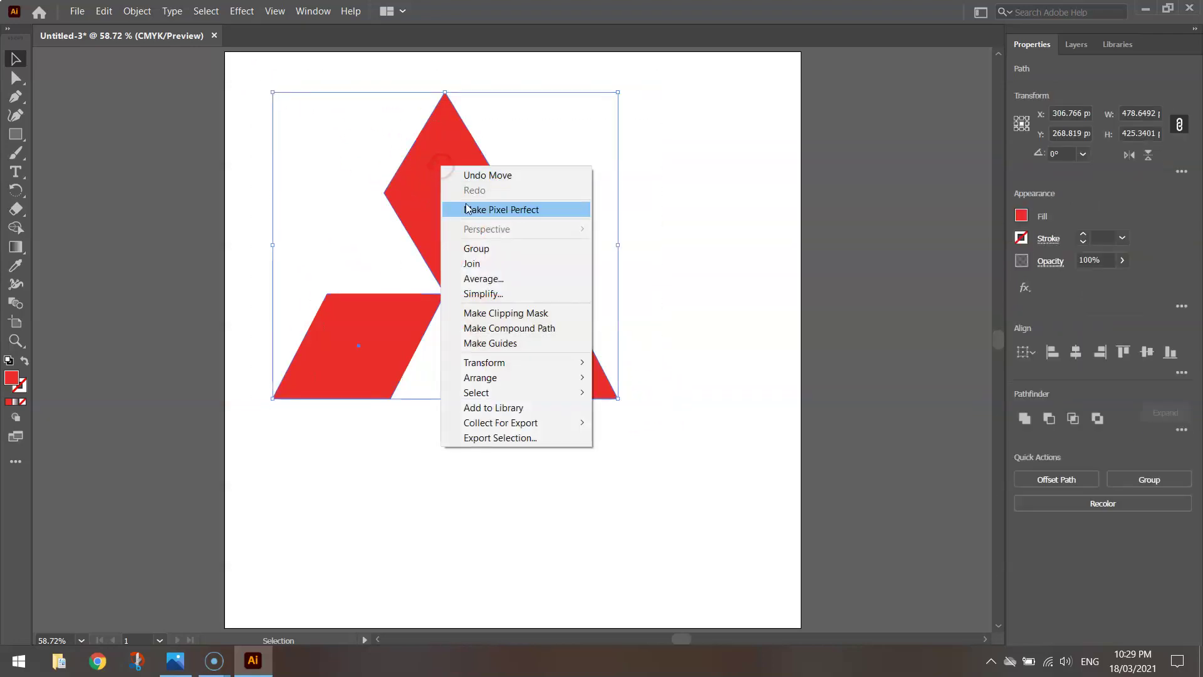
click(491, 248)
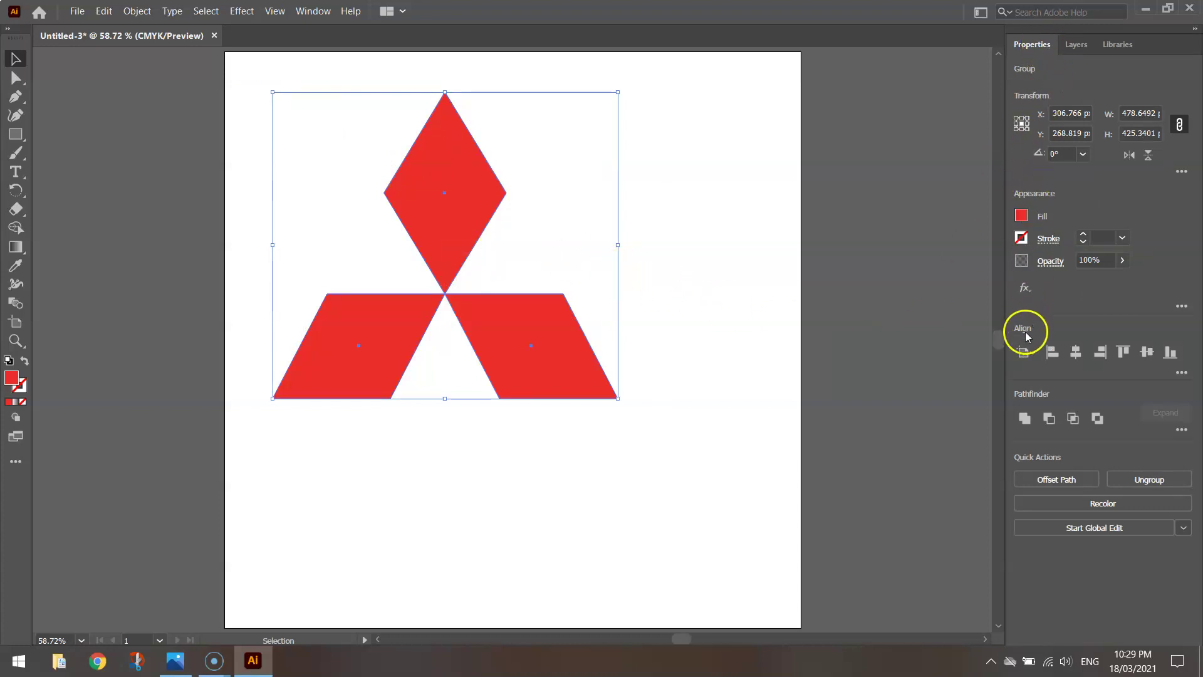
click(1026, 354)
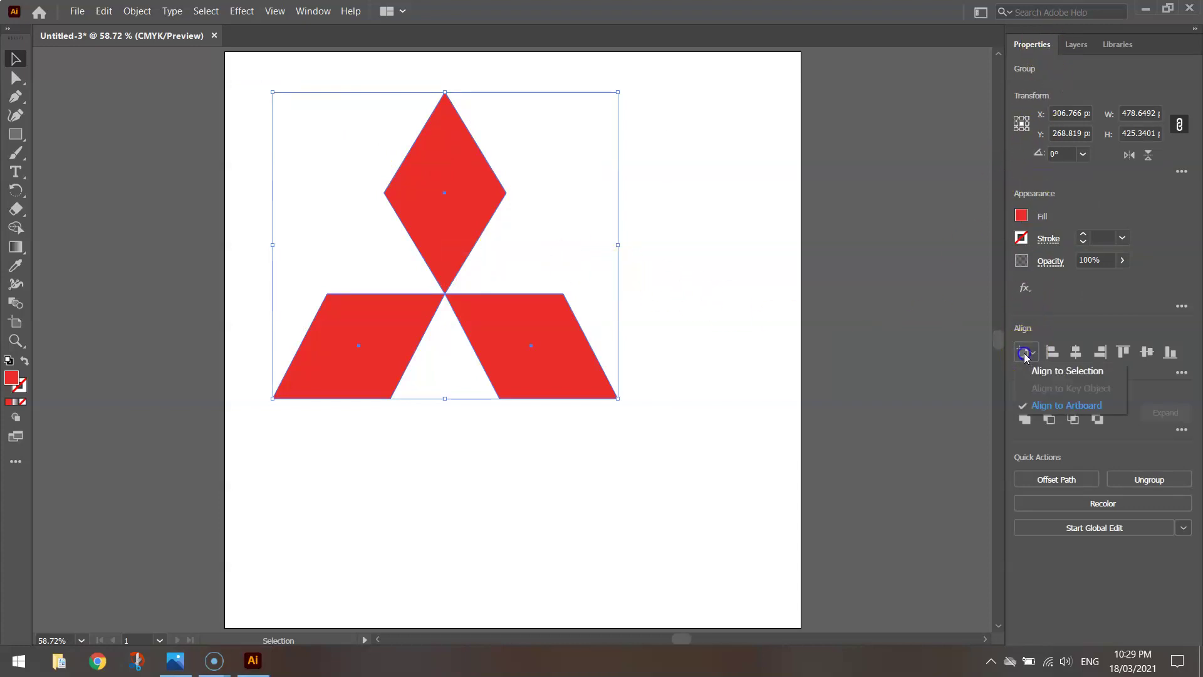
click(1046, 405)
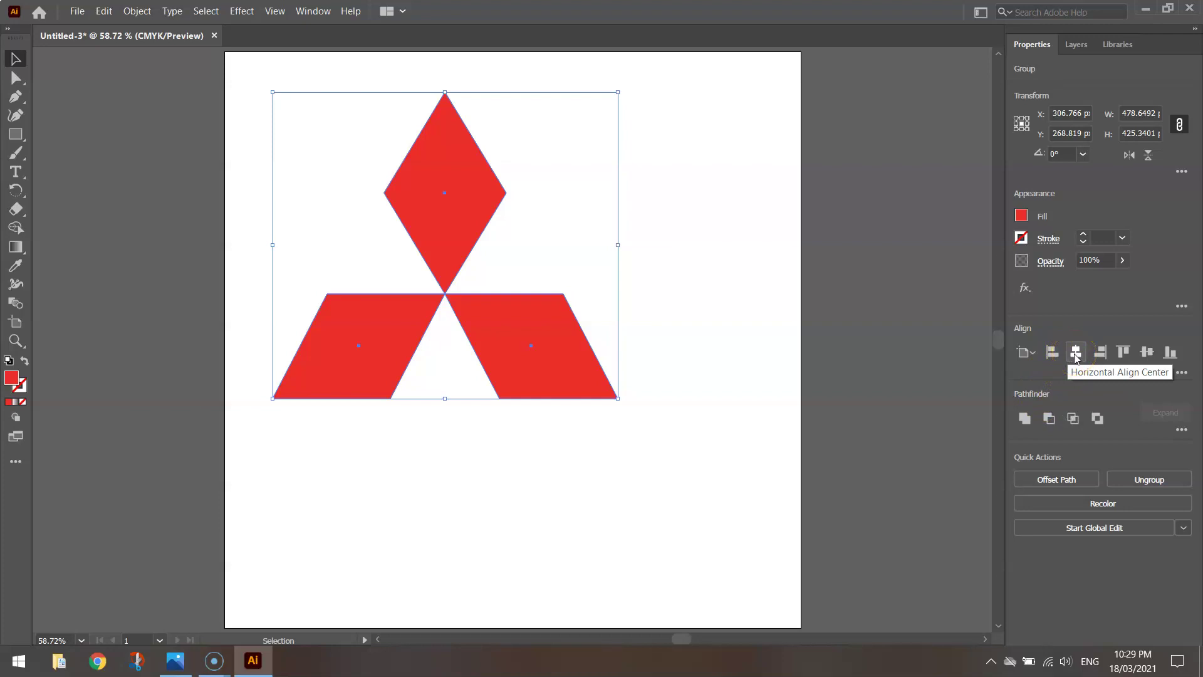
click(1076, 354)
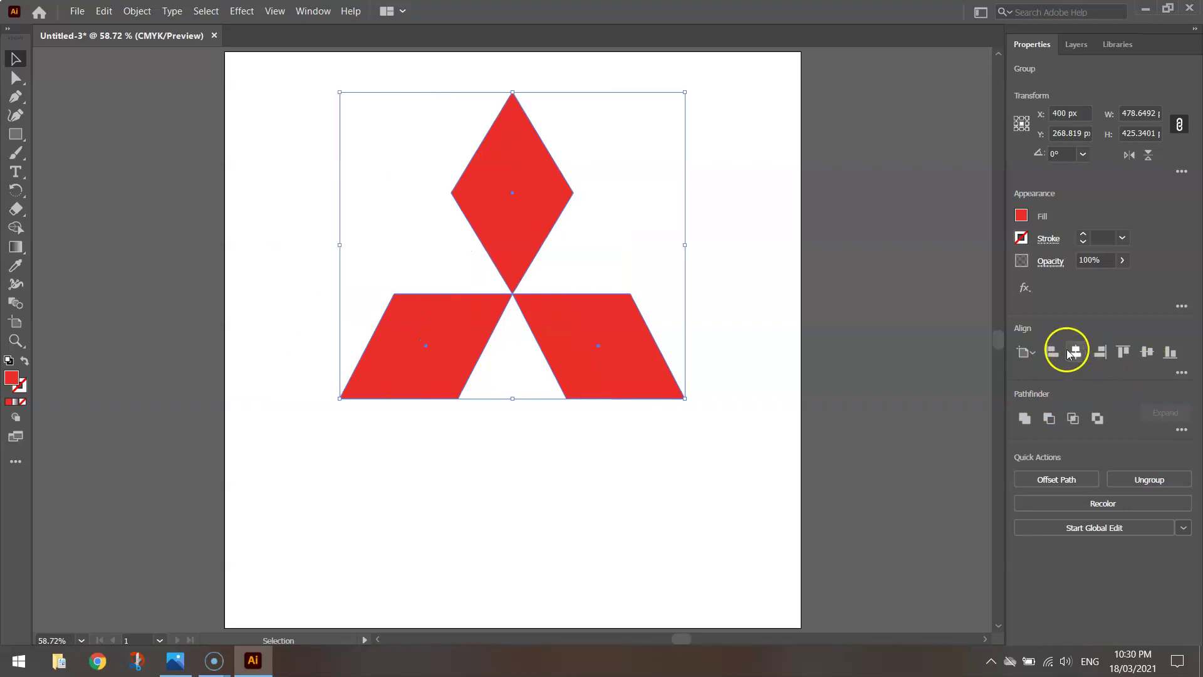
Step: Drag the diamond group off to the left, then re-centre it horizontally at X 400 px
click(846, 277)
click(577, 233)
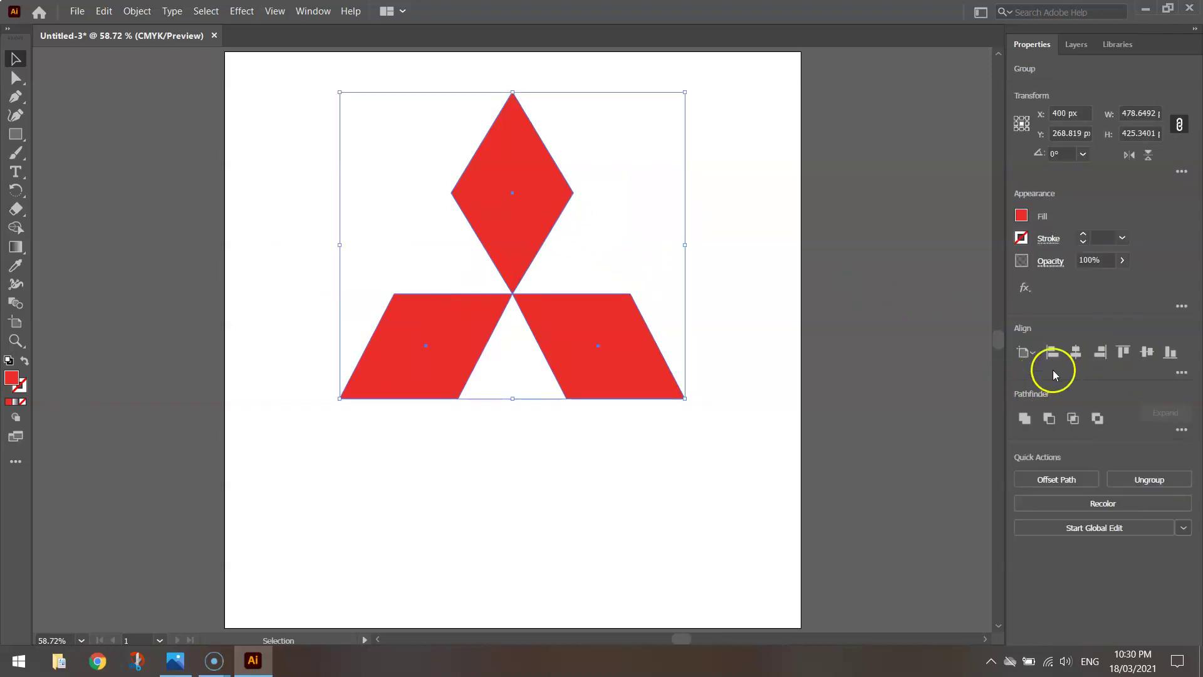
drag(546, 250, 261, 244)
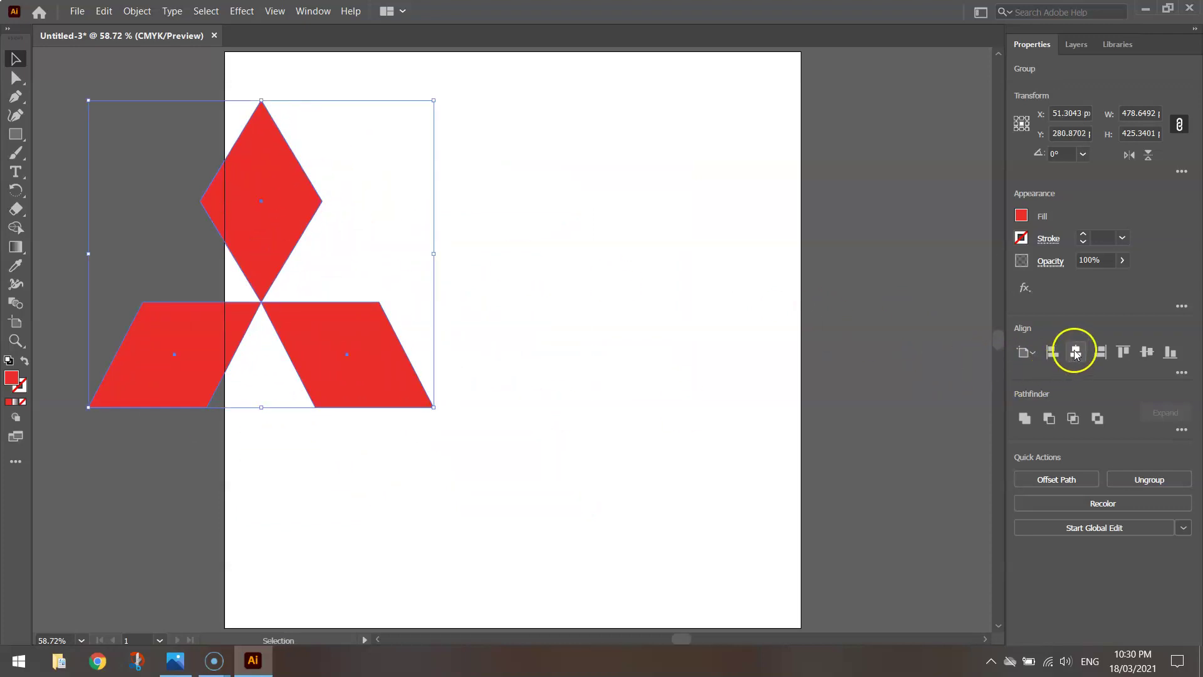
click(1076, 353)
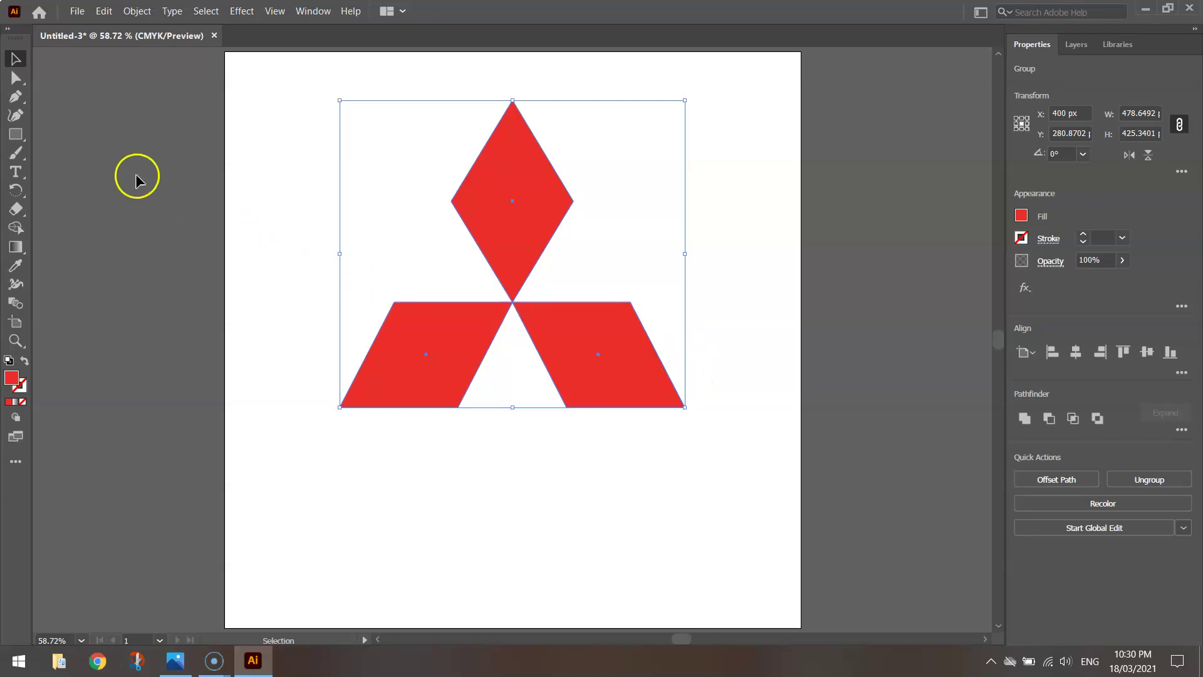
Step: With the Type tool, type 'MITSUBISHI' and 'MOTORS' on two lines below the diamonds
click(16, 171)
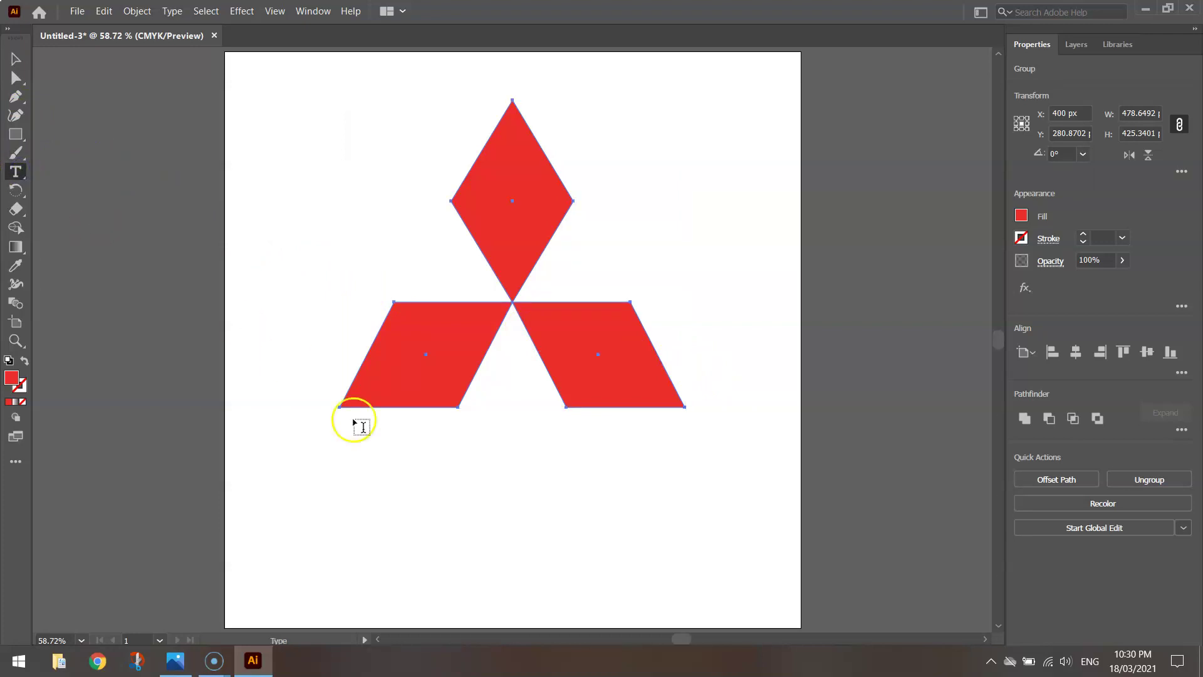
click(407, 494)
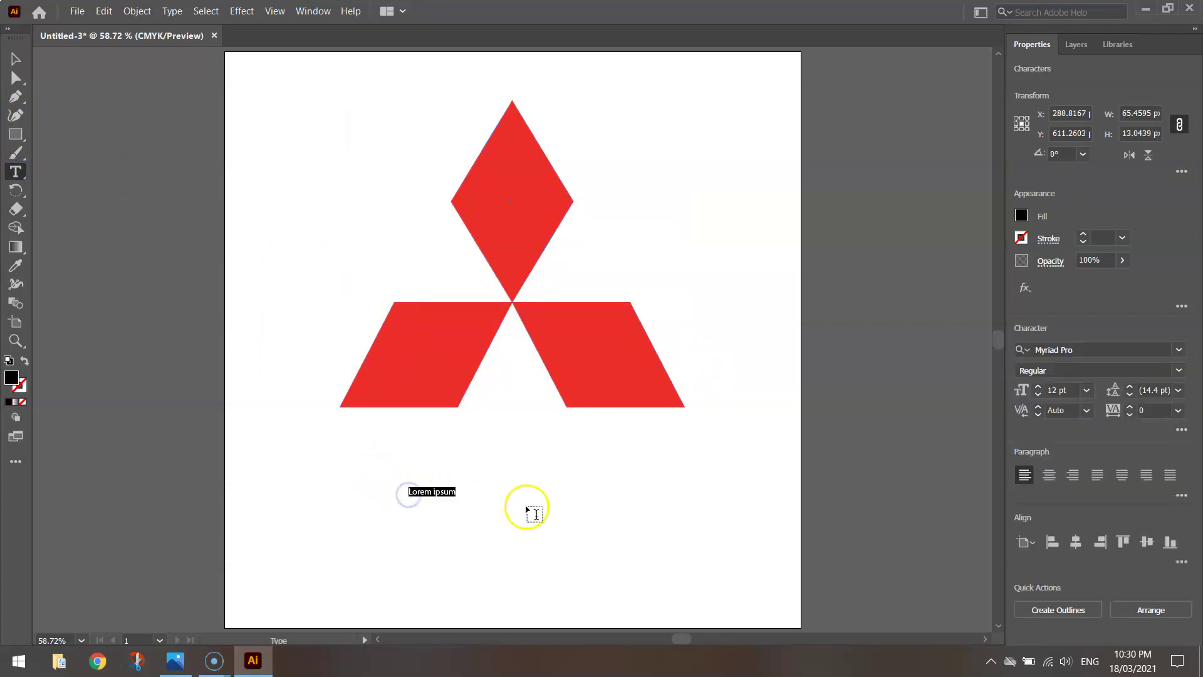
text(MOTORS)
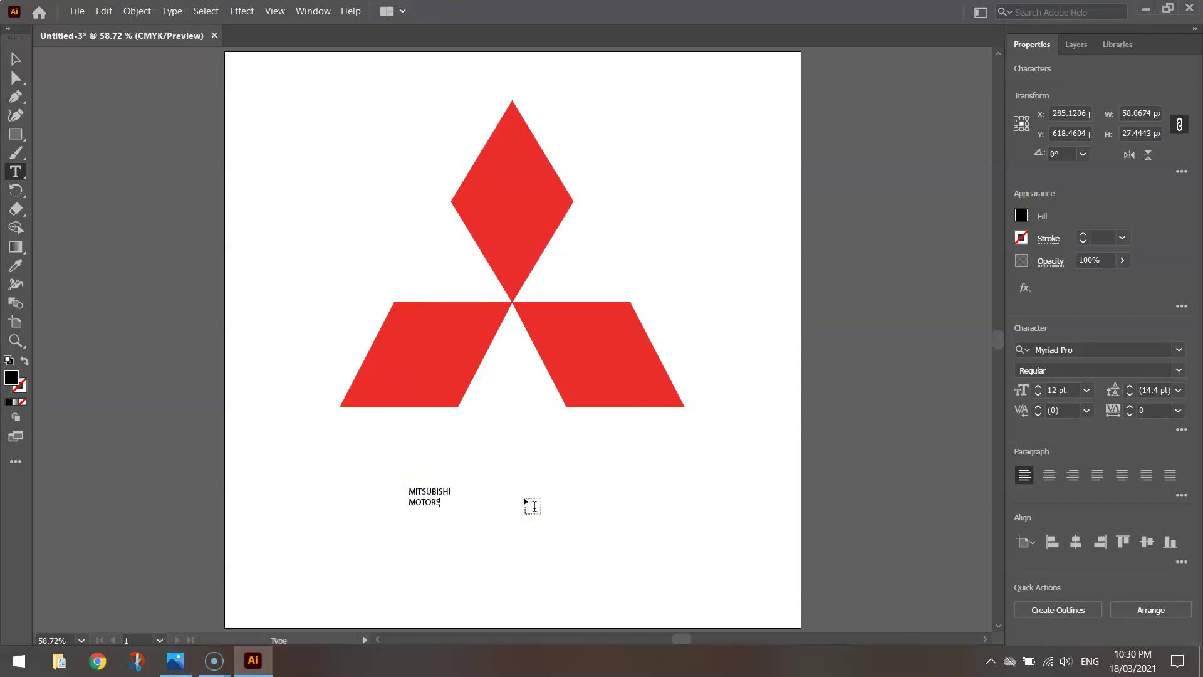
scroll(468, 462, down, 1)
Step: Set the MITSUBISHI MOTORS text to 80 pt, adjust its leading, and centre-align both lines
key(ctrl+a)
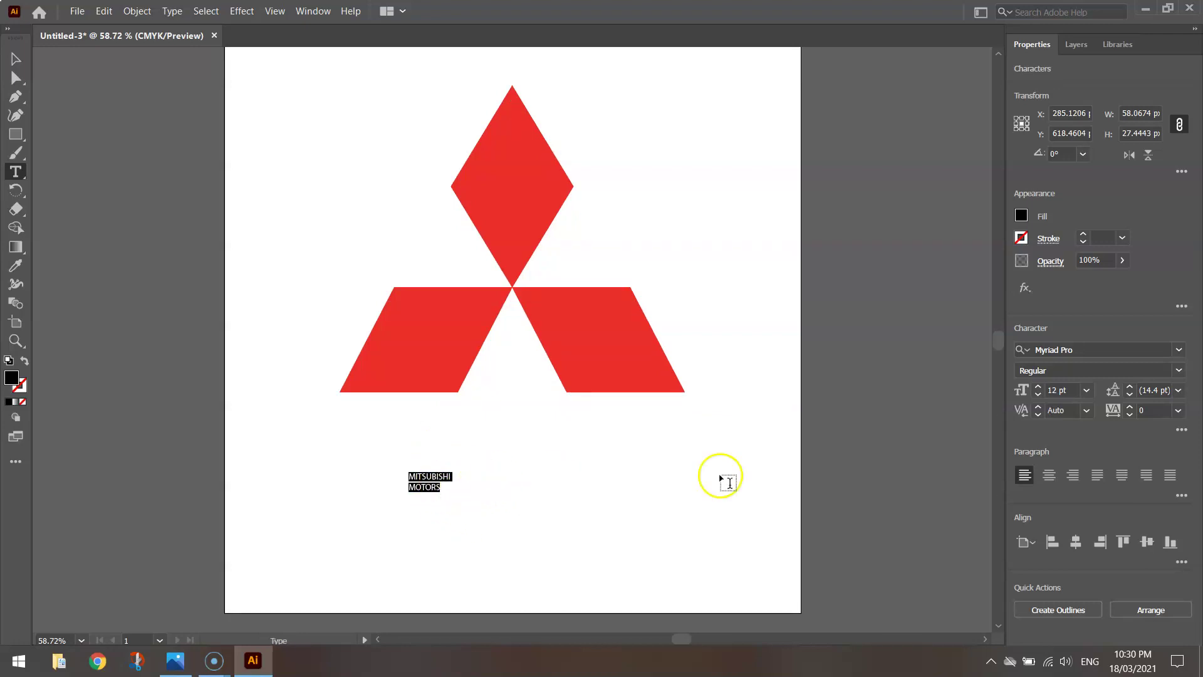
click(1064, 389)
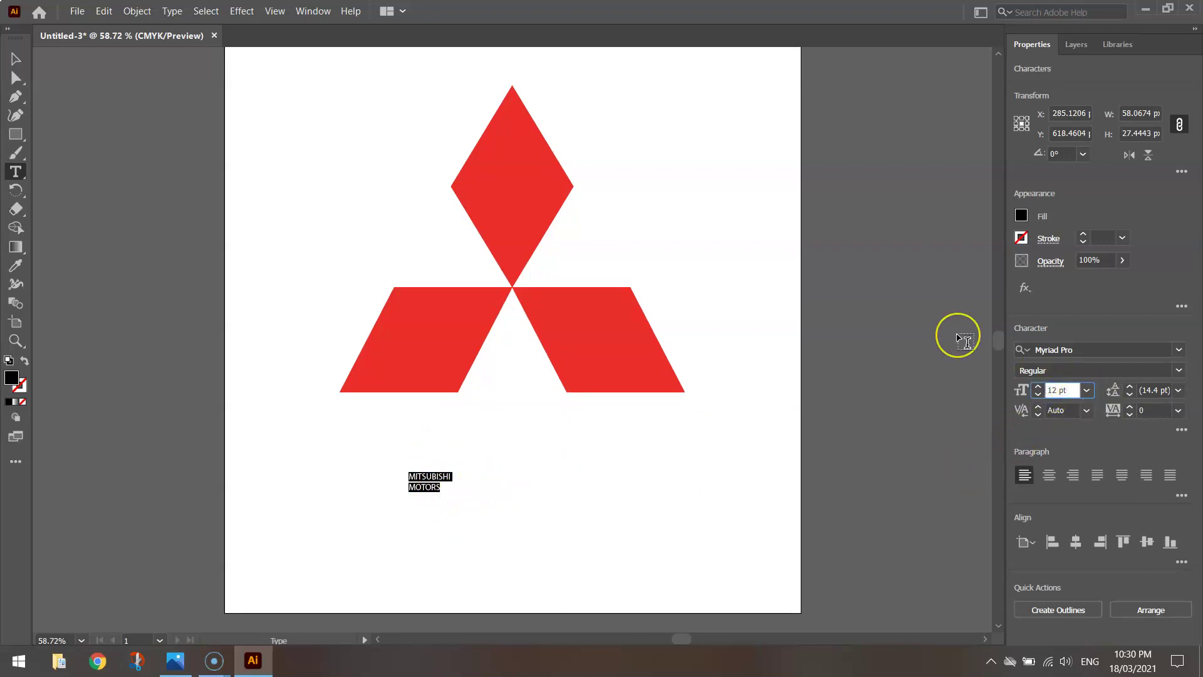
key(BackSpace)
key(BackSpace)
text(80)
key(Return)
click(1159, 391)
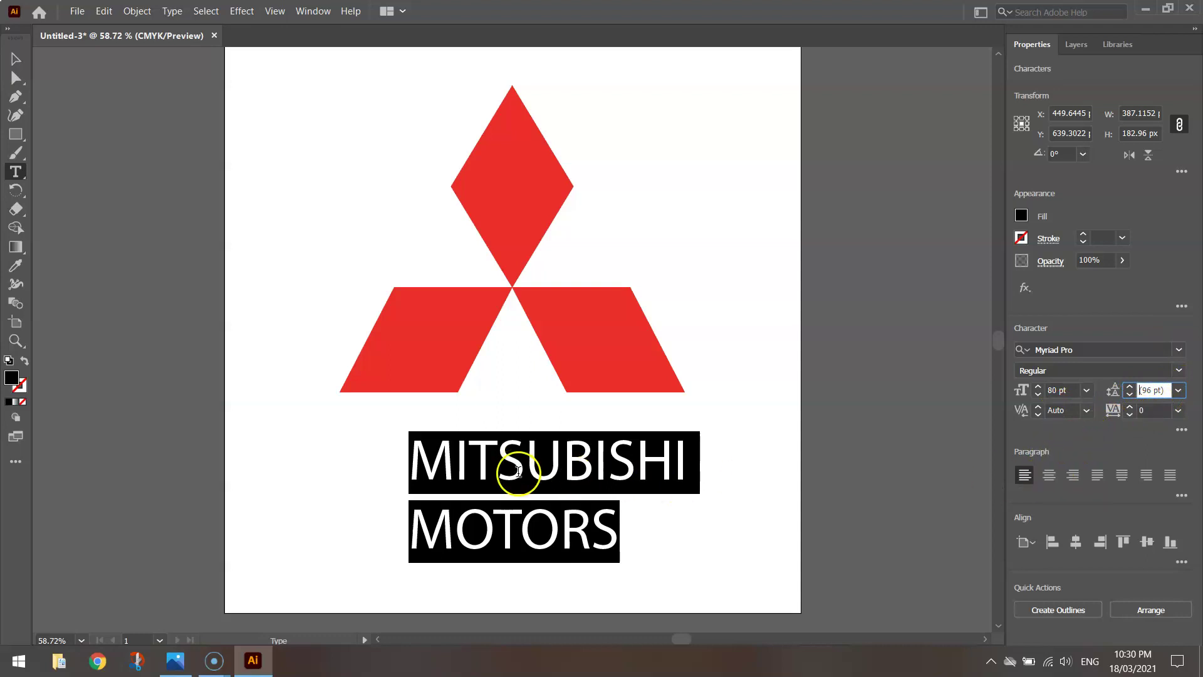
click(1049, 476)
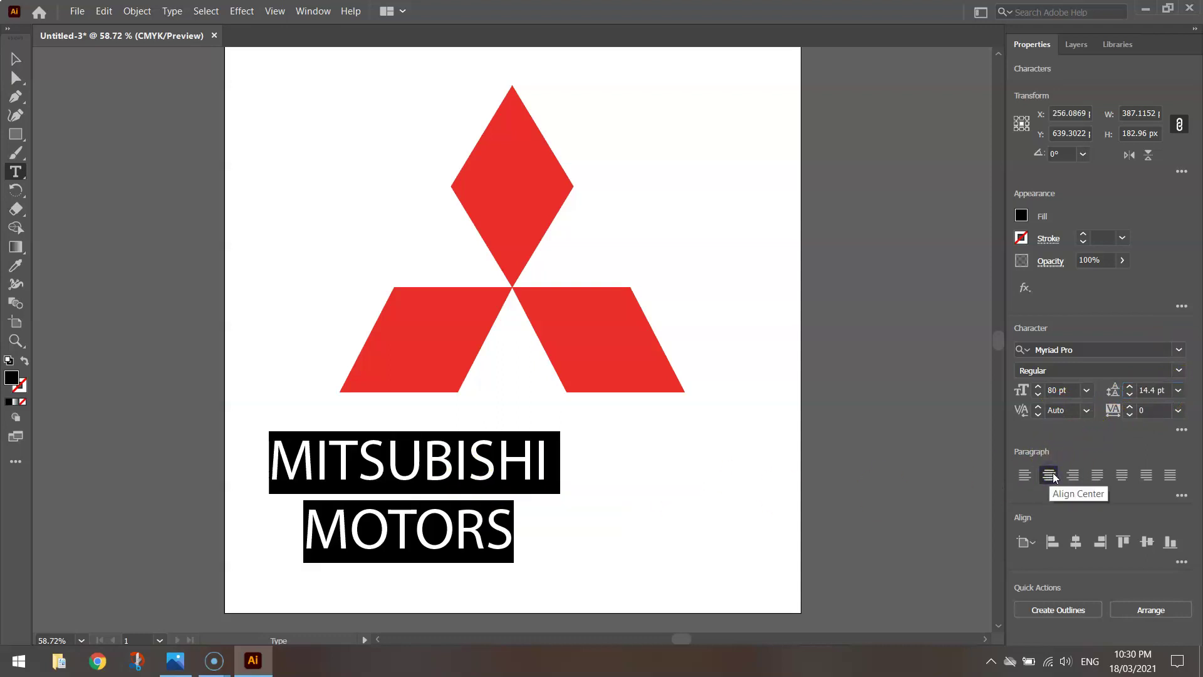
Step: Search fonts for 'ITC A' and apply ITC Avant Garde Gothic Bold Condensed to the text
click(1053, 458)
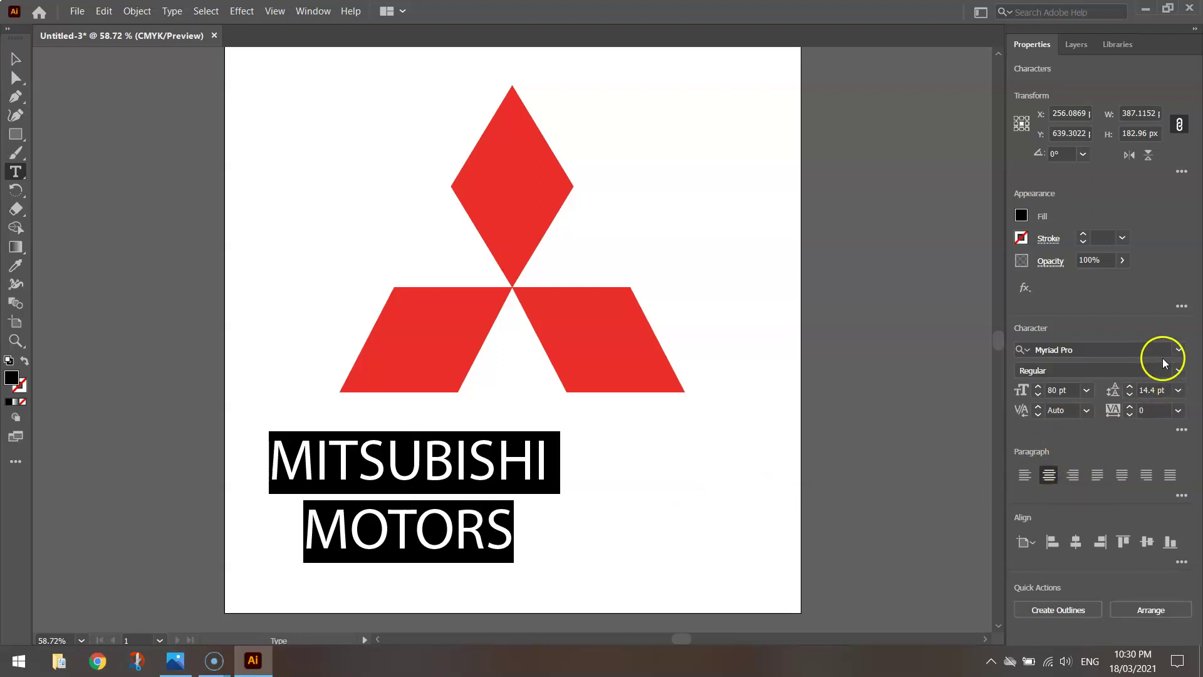
click(1177, 350)
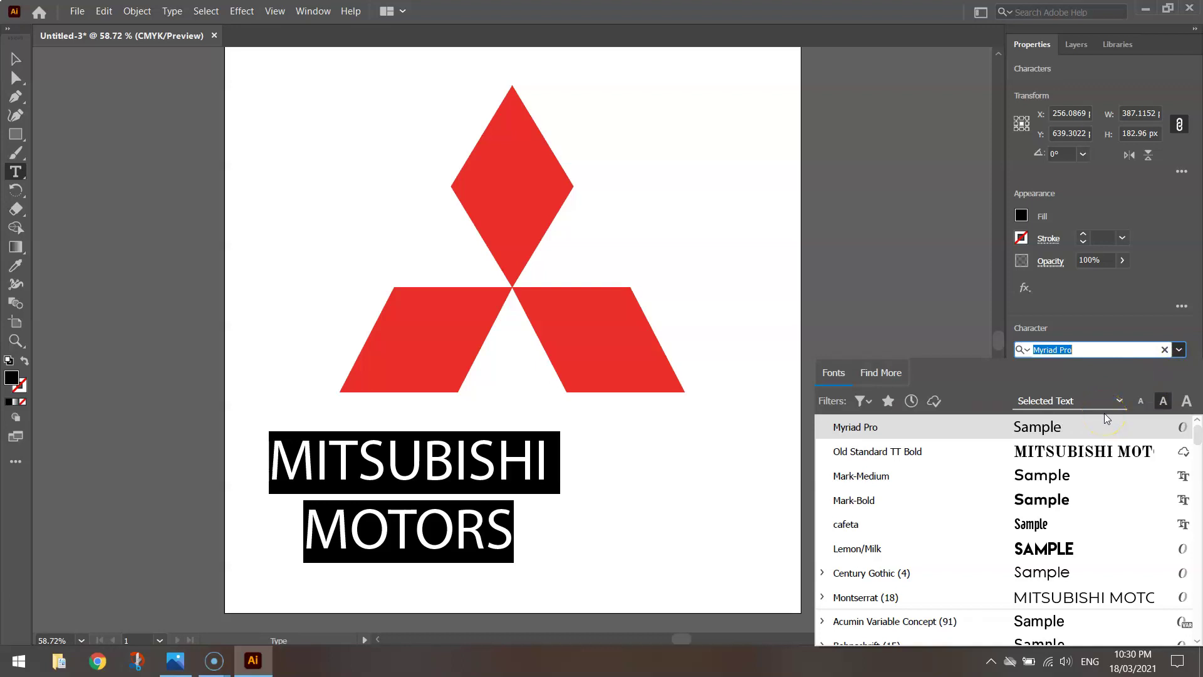
text(ITC)
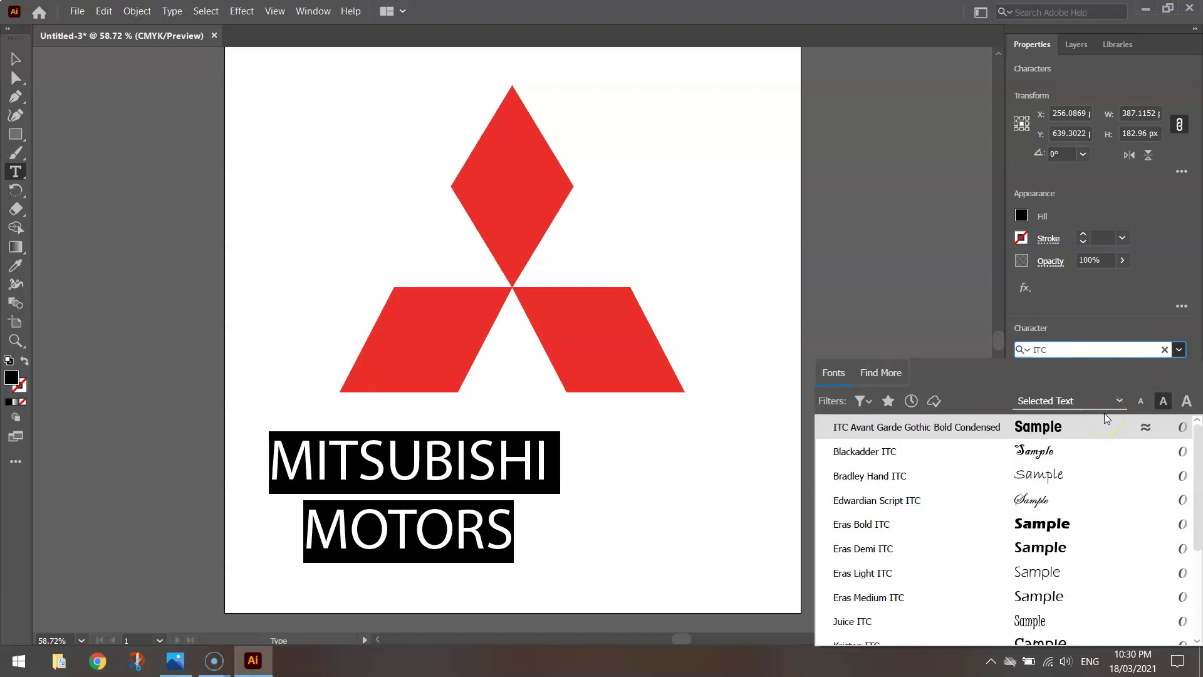
text( A)
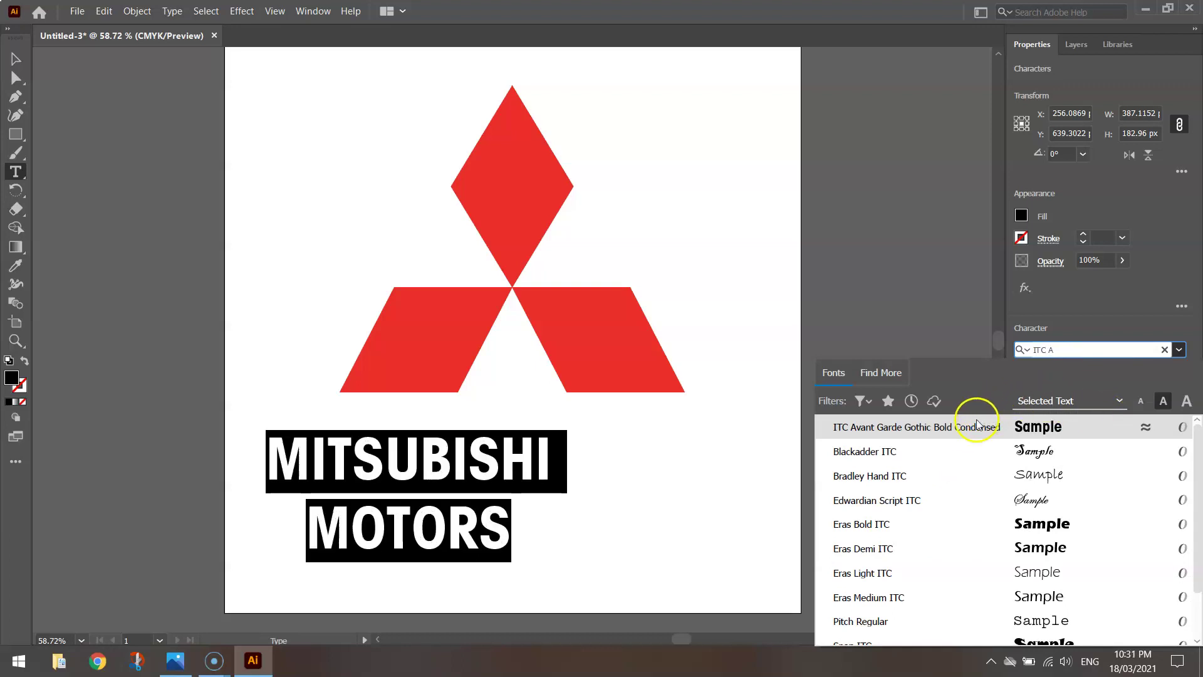
click(947, 428)
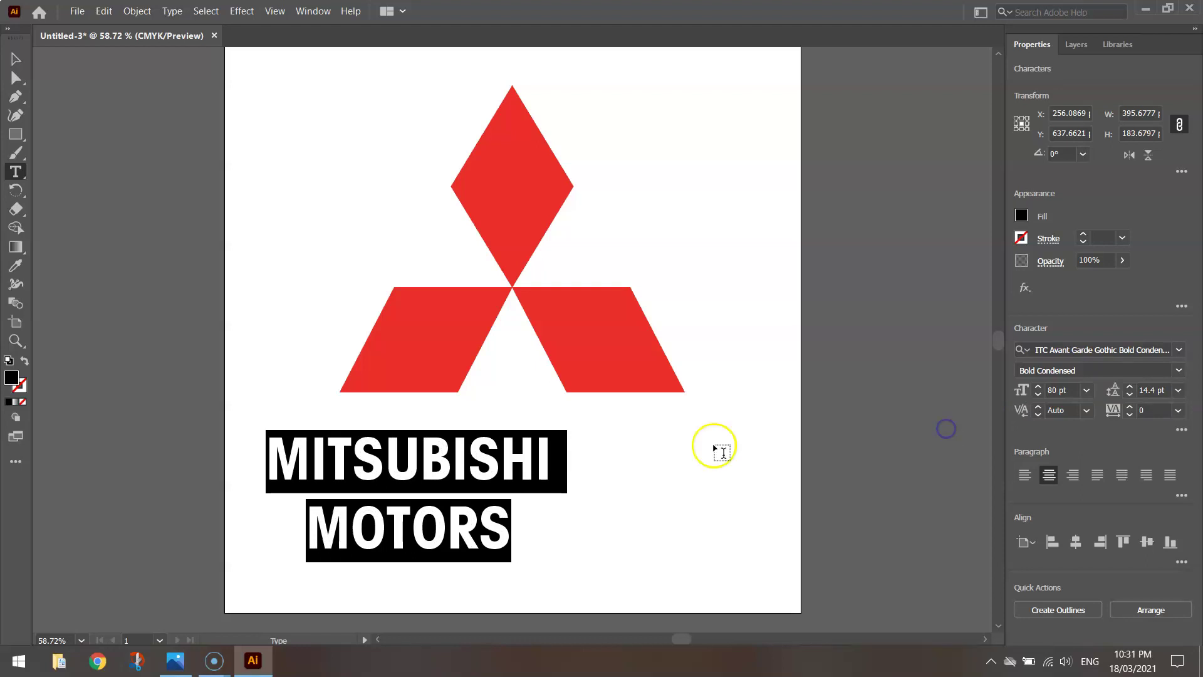
click(421, 484)
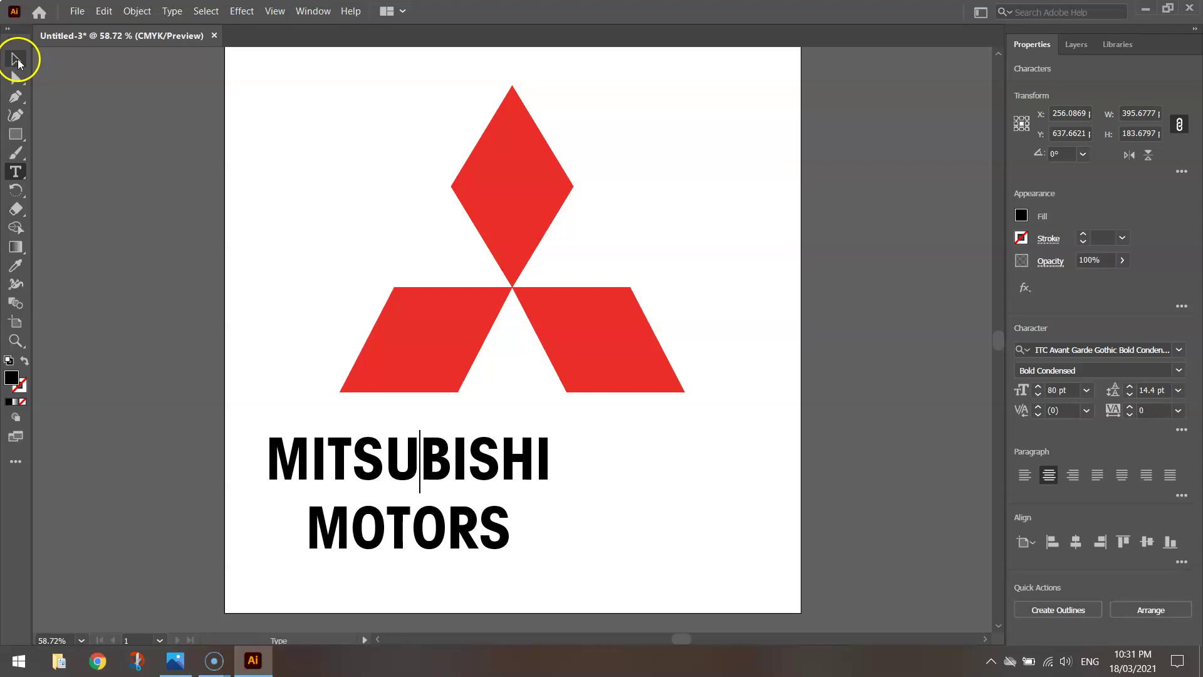
Step: Centre the text block horizontally at X 400 px and raise it 10 px toward the diamonds
click(17, 60)
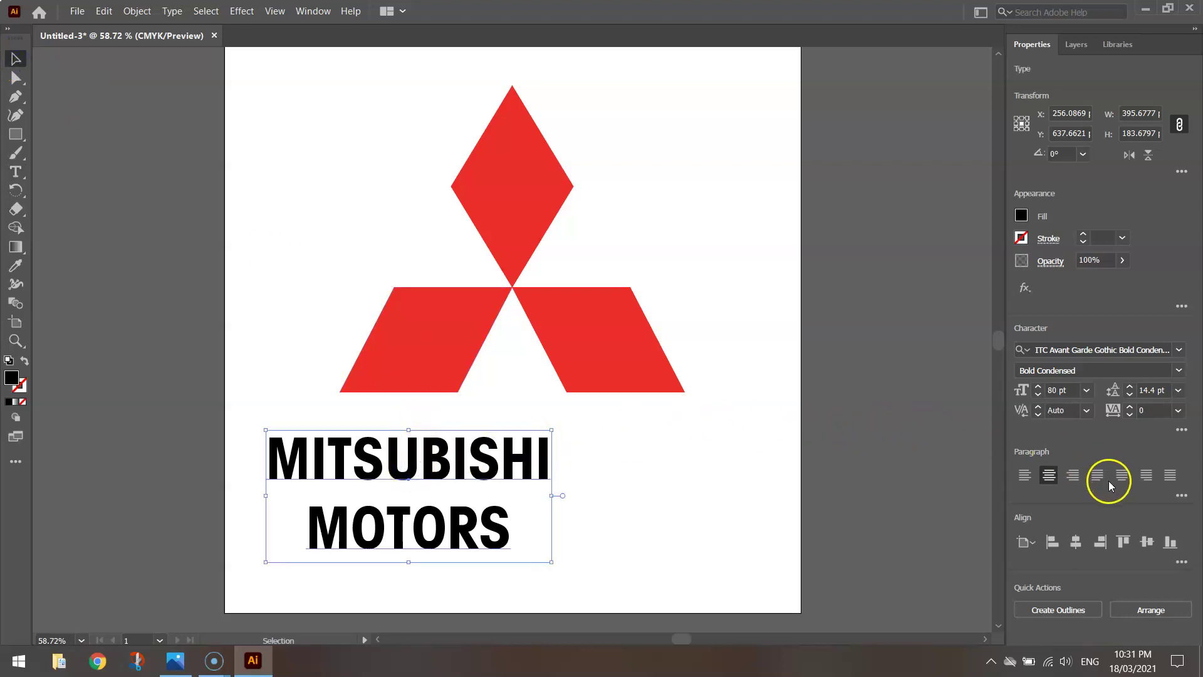
click(1077, 541)
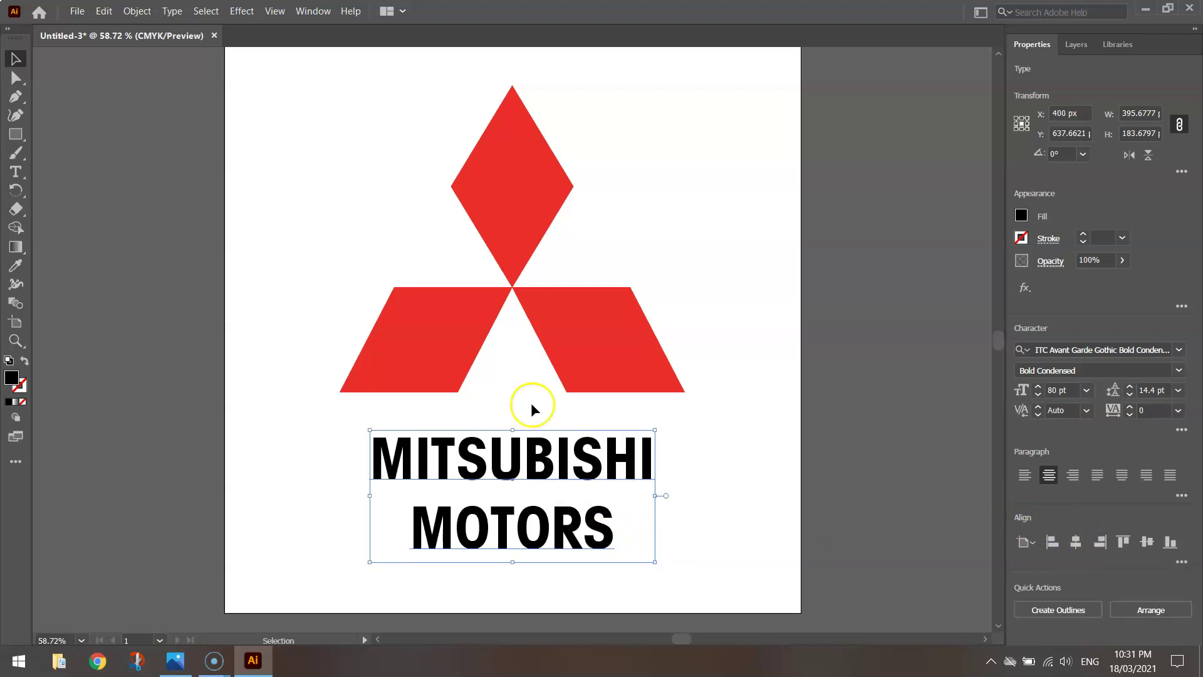
key(shift+Up)
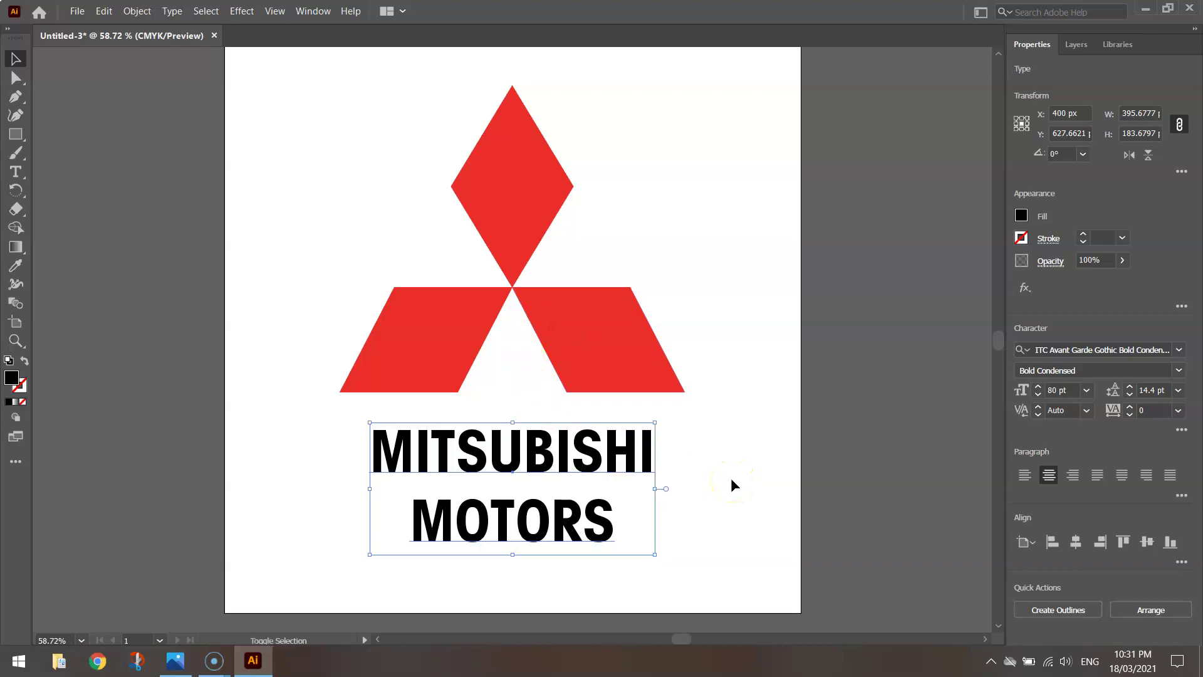
scroll(731, 479, up, 1)
drag(570, 492, 530, 480)
click(867, 333)
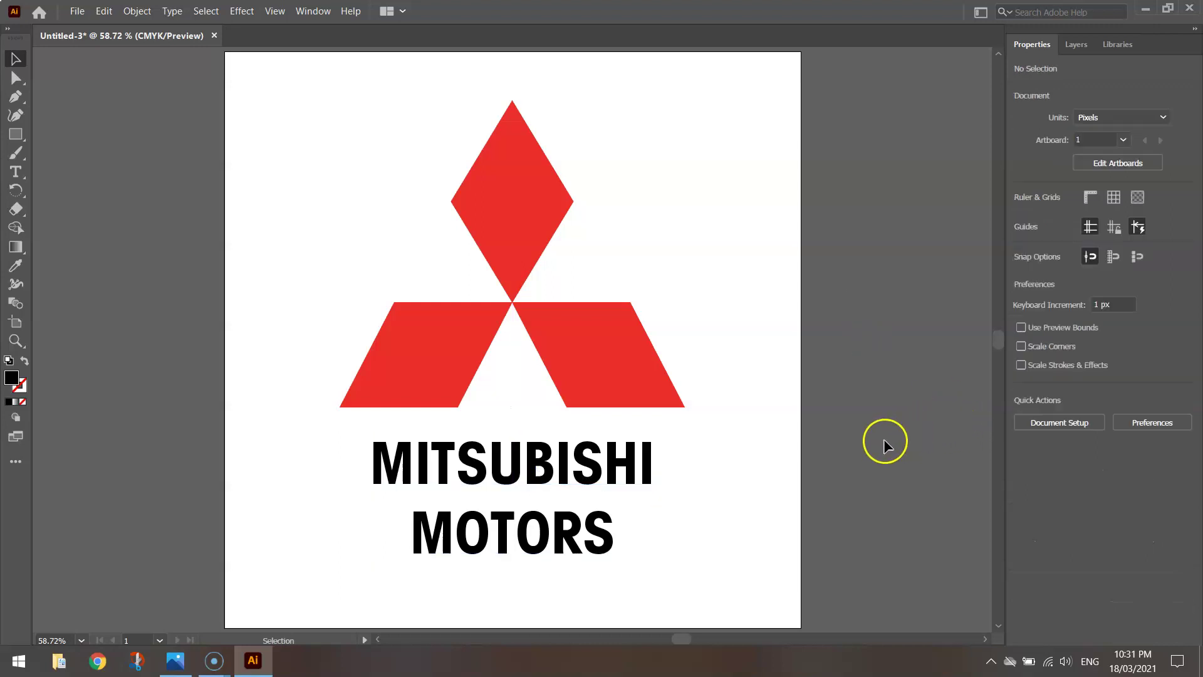
Step: Give the MITSUBISHI MOTORS text a CMYK fill of C 75, M 65, Y 62, K 81
click(567, 467)
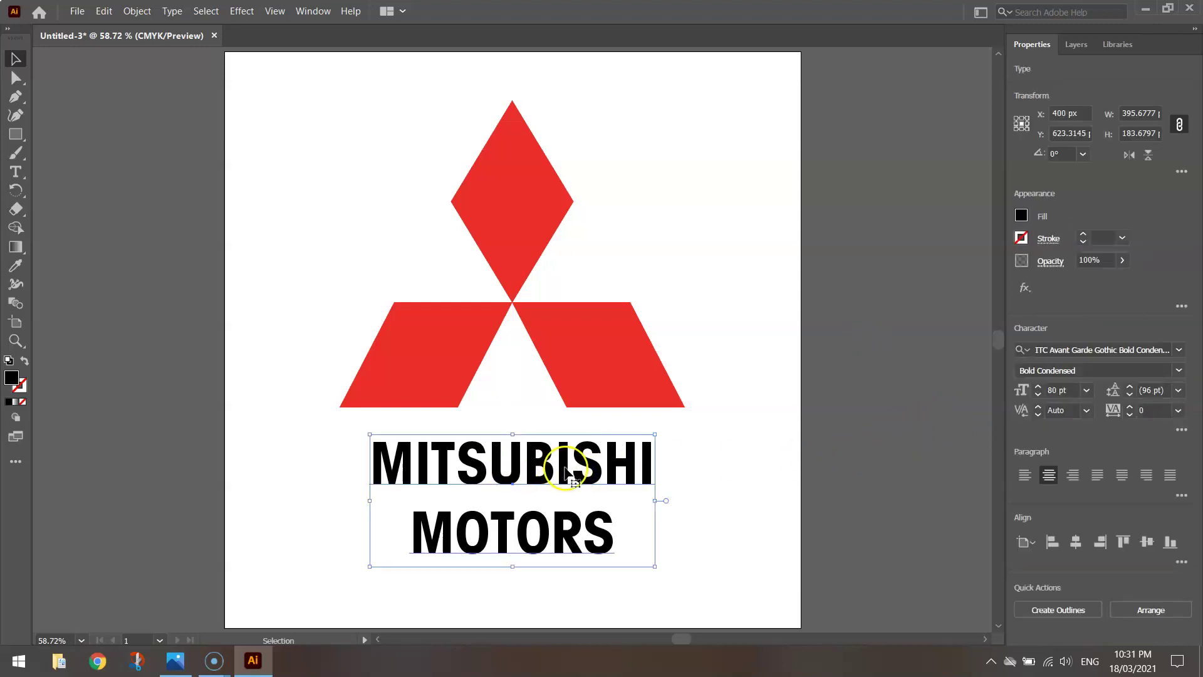
click(1023, 217)
click(924, 244)
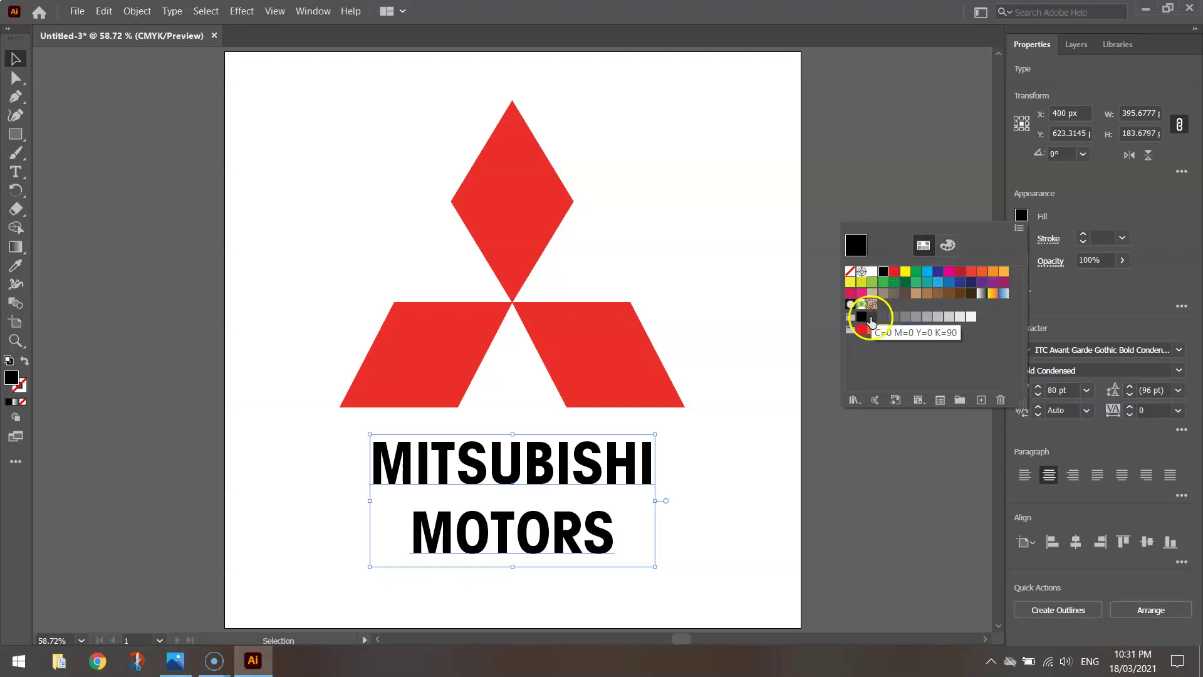
click(951, 246)
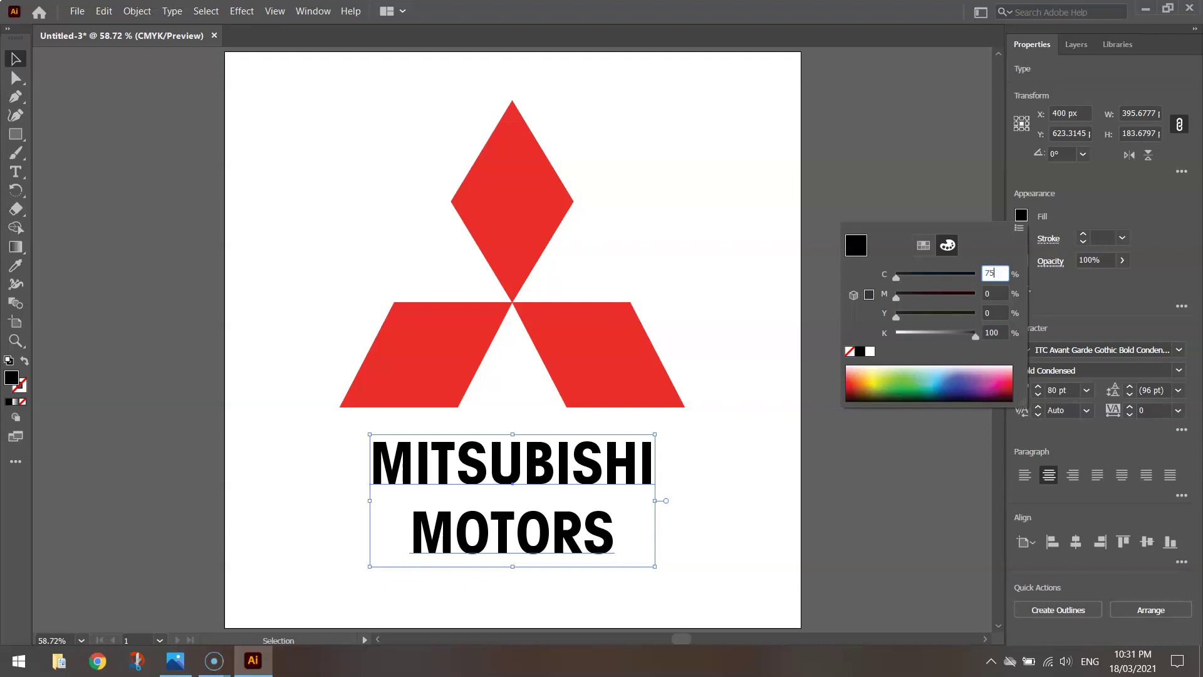
key(Tab)
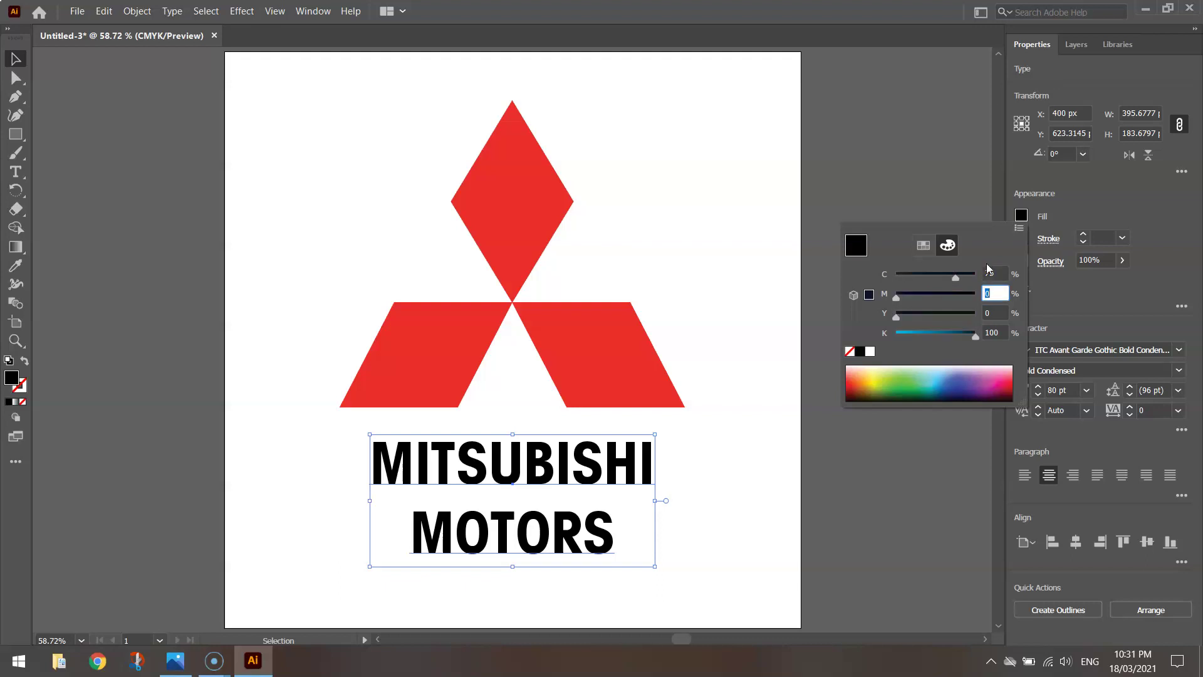
key(Tab)
text(6)
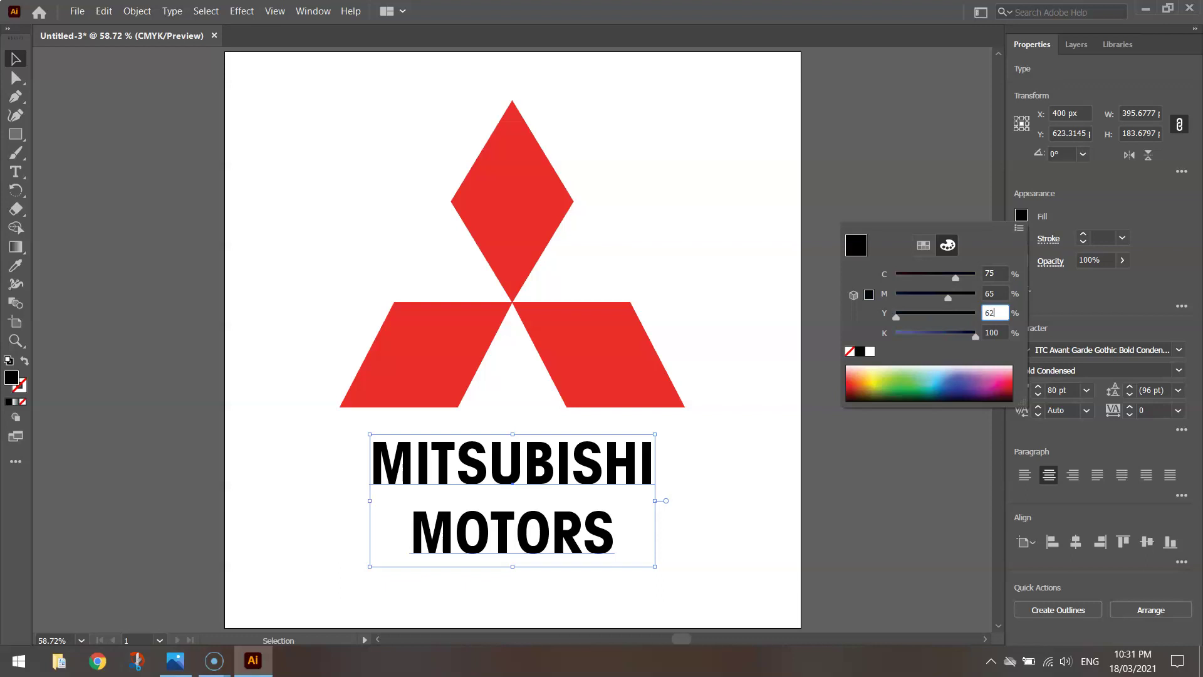
text(2)
key(Tab)
text(8)
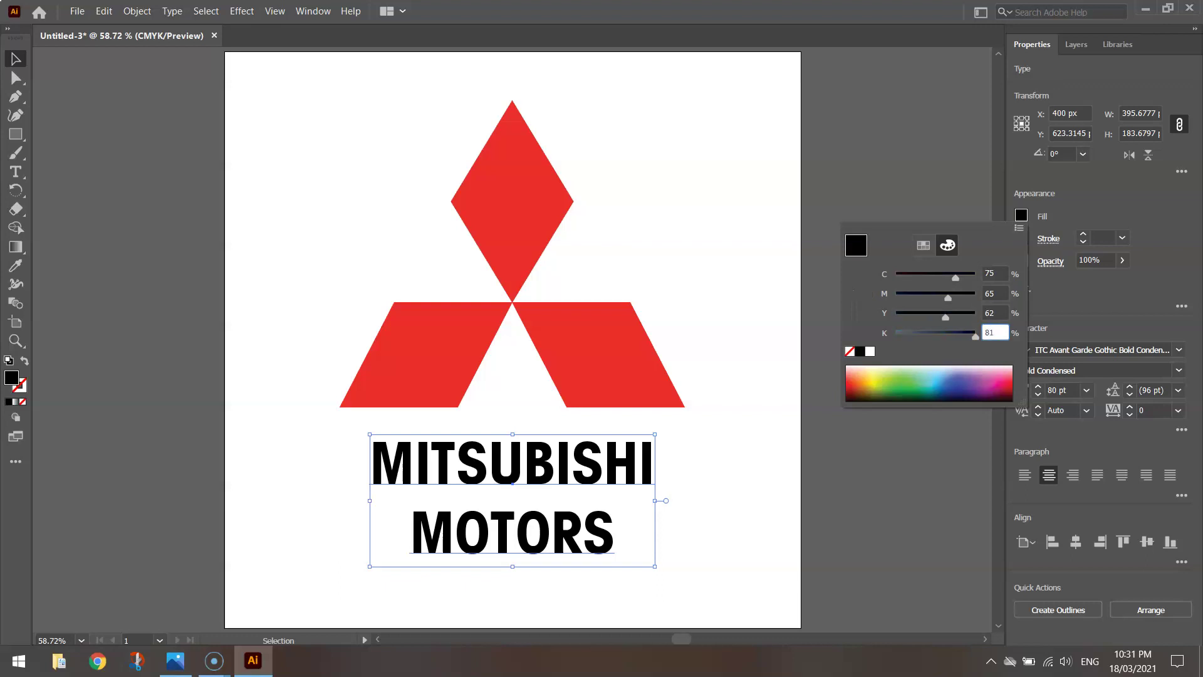
key(Tab)
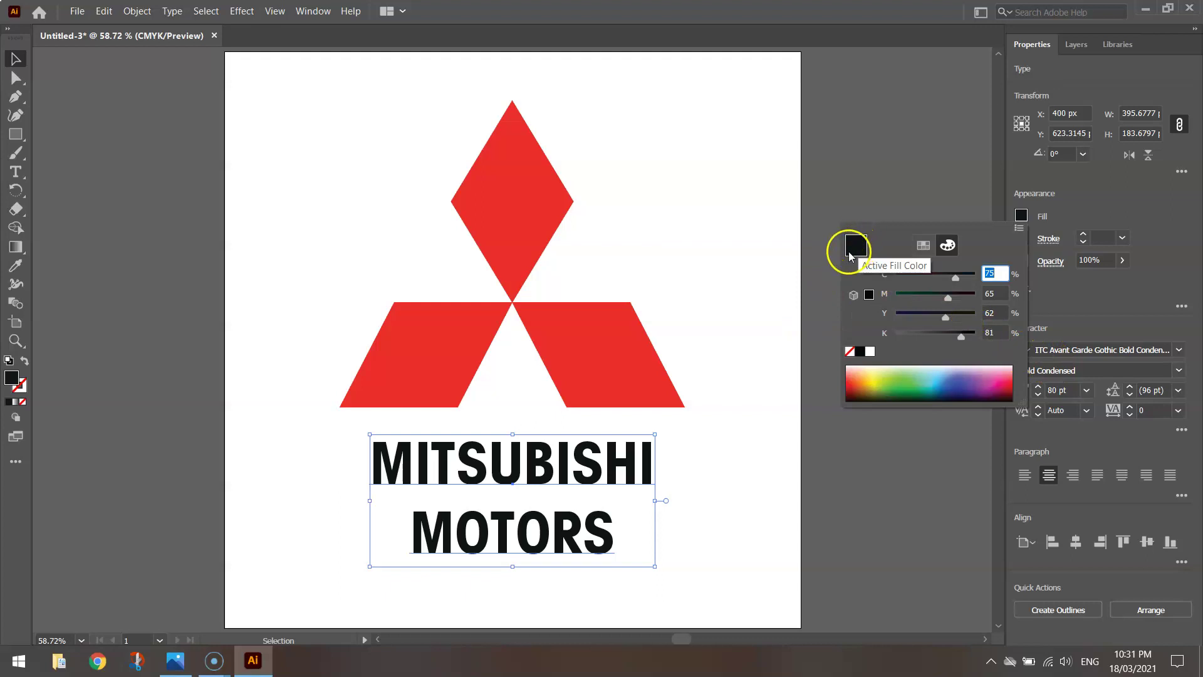
click(20, 51)
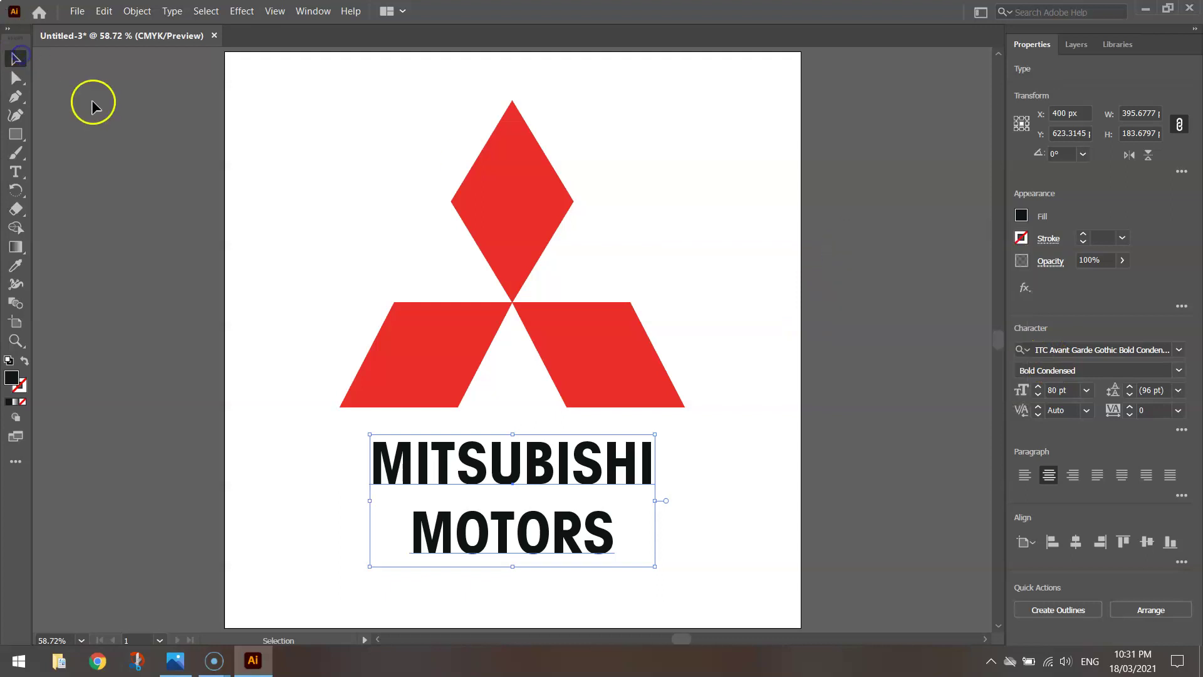
click(121, 128)
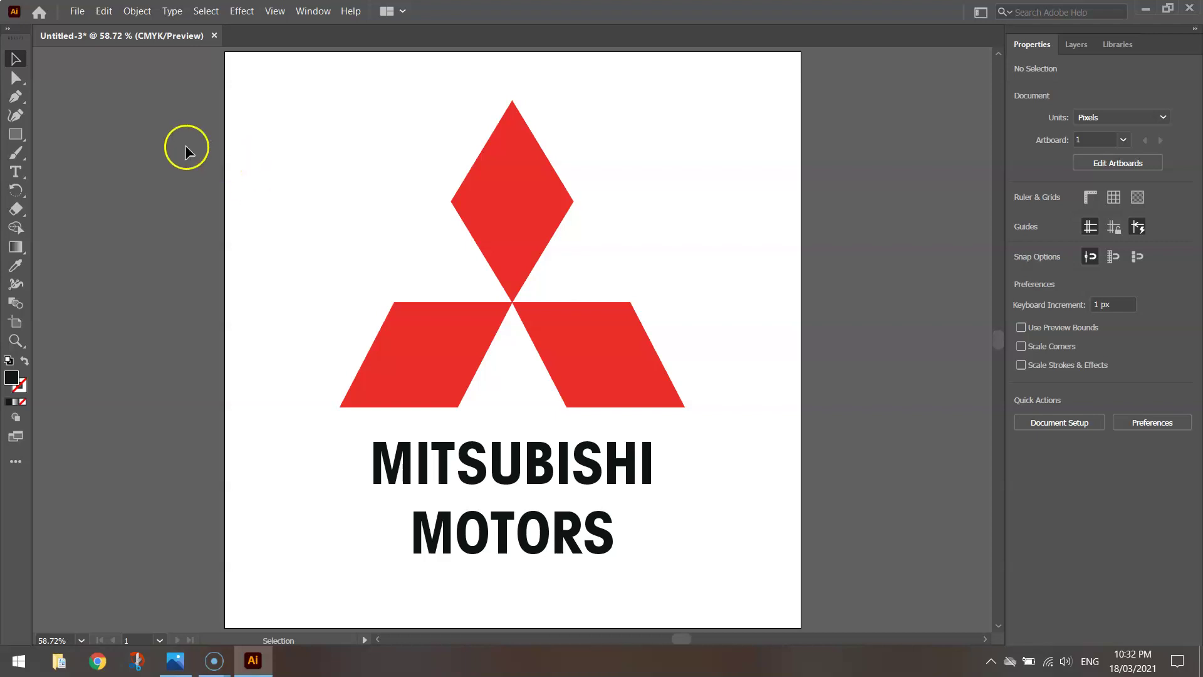
Step: Set up a PNG export to the Desktop named 'mITSUBISHI lOGO fINAL'
click(78, 10)
mouse_move(167, 277)
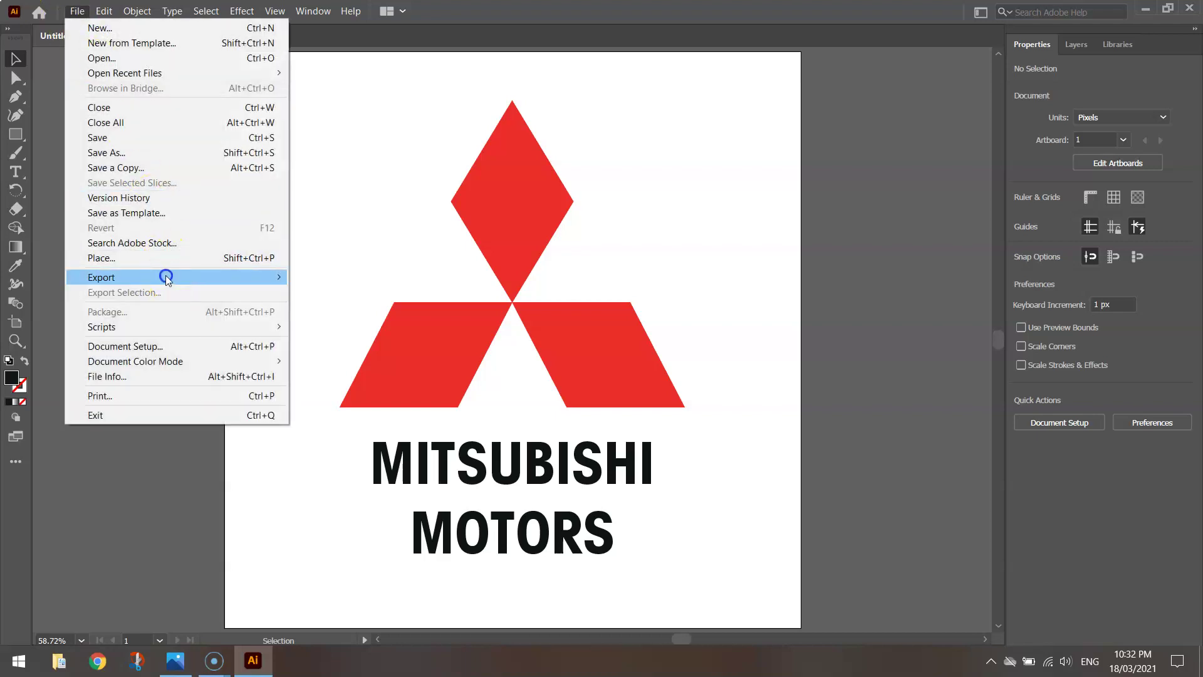
click(402, 293)
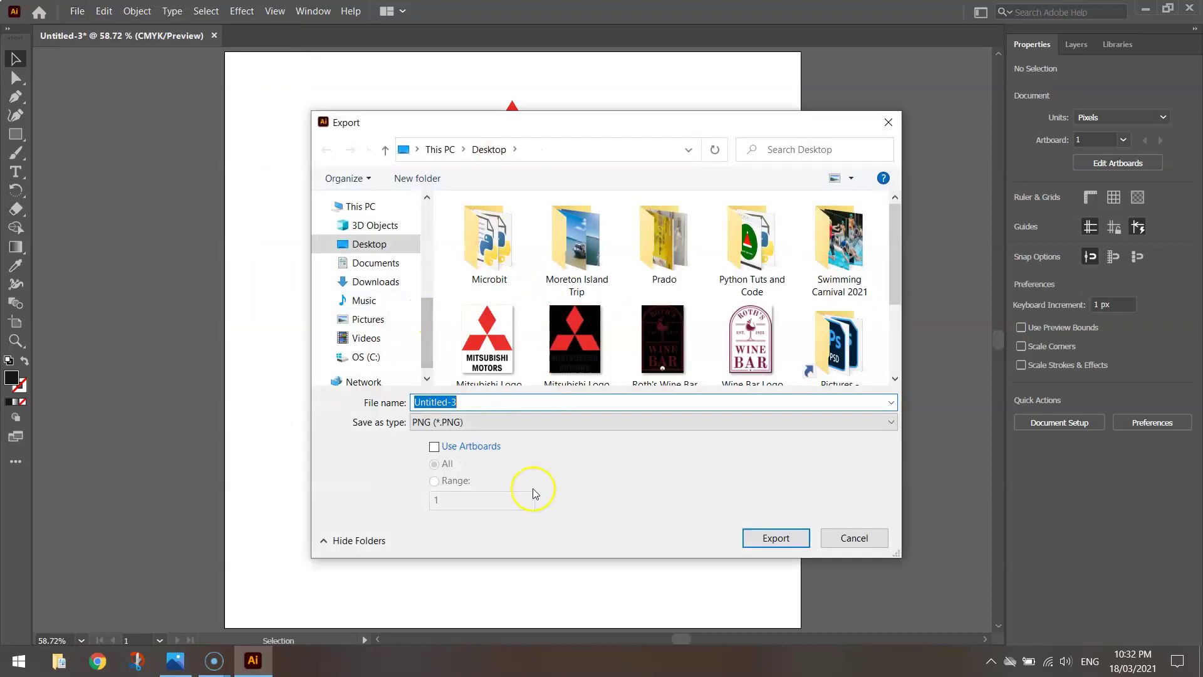
click(505, 422)
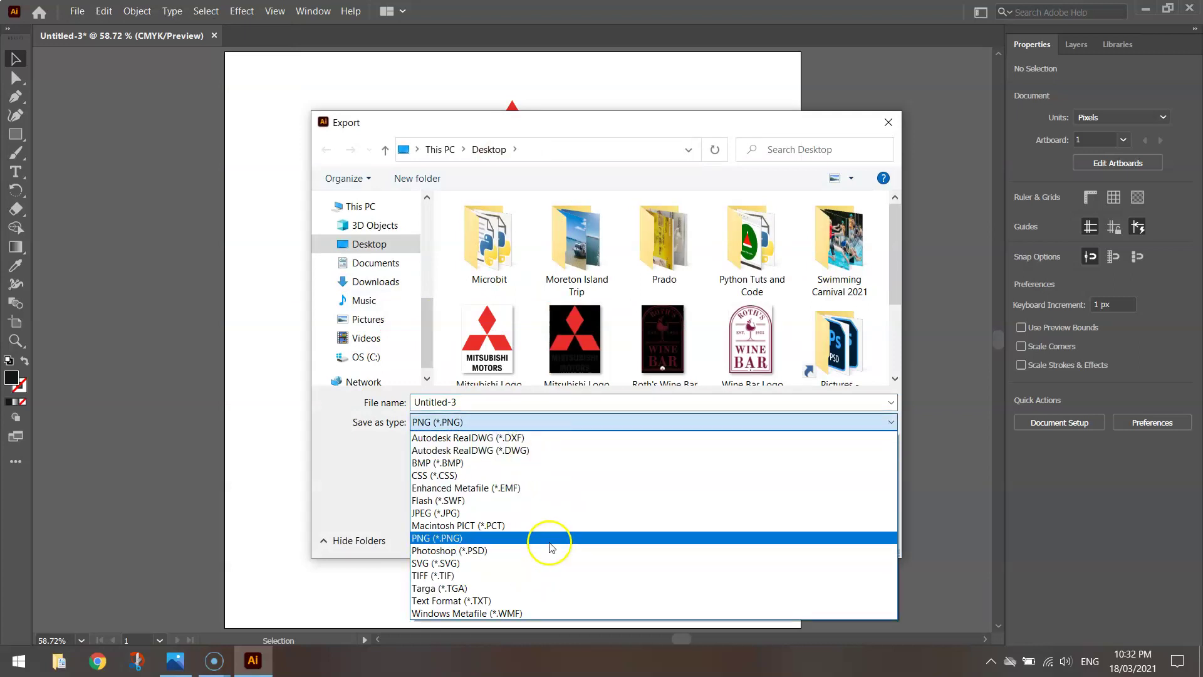
click(441, 537)
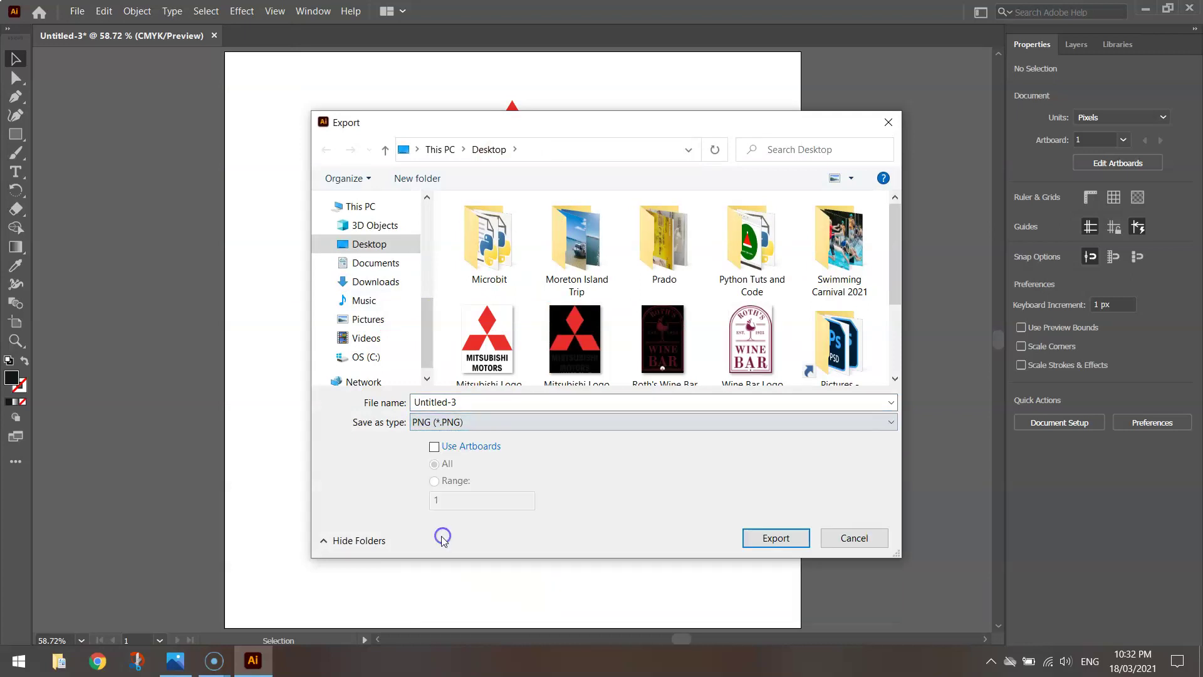
click(463, 402)
text(m)
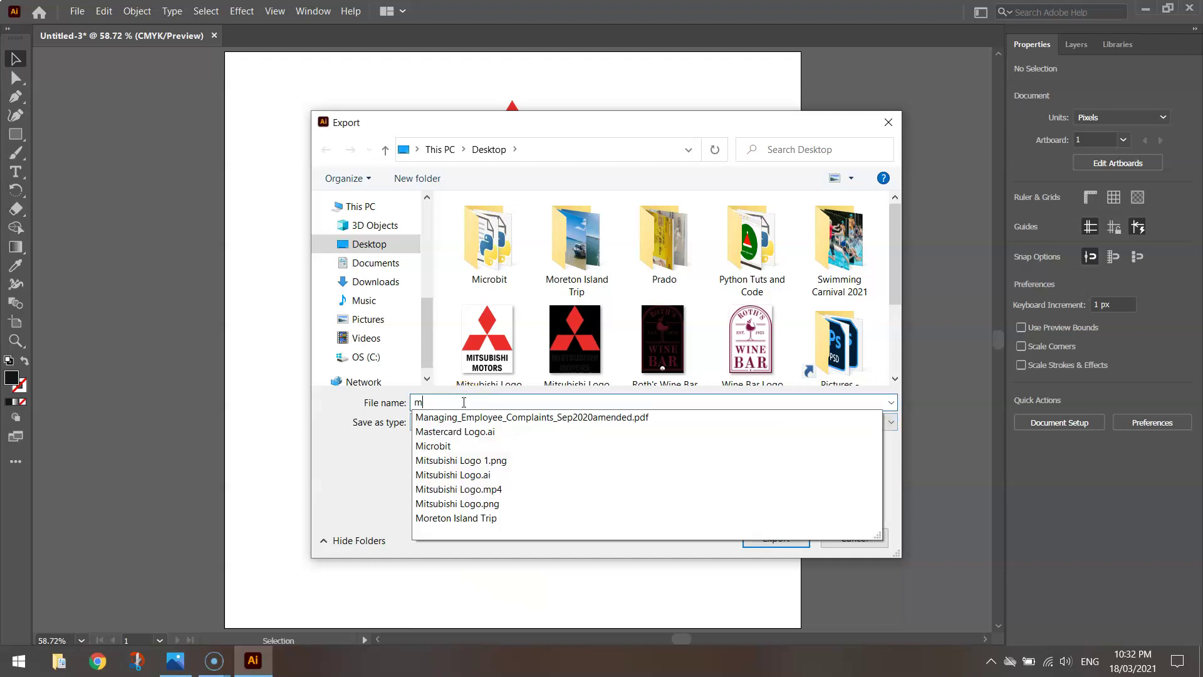
text(ITSUBISHI )
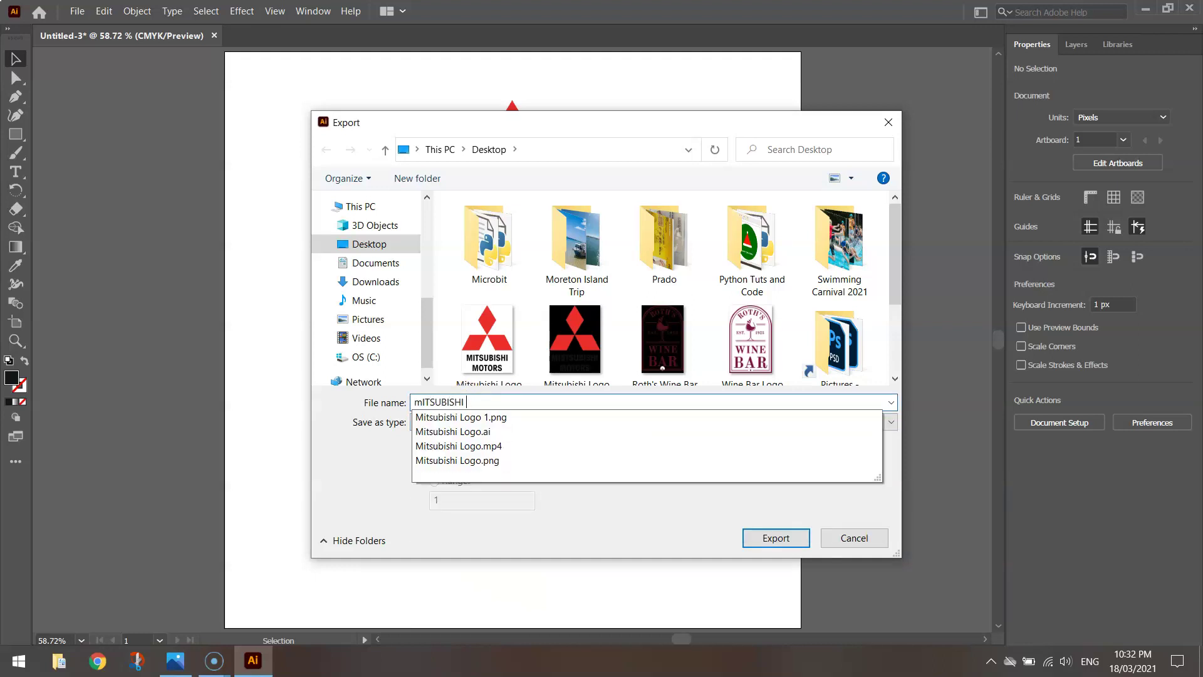
text(lOGO fINAL)
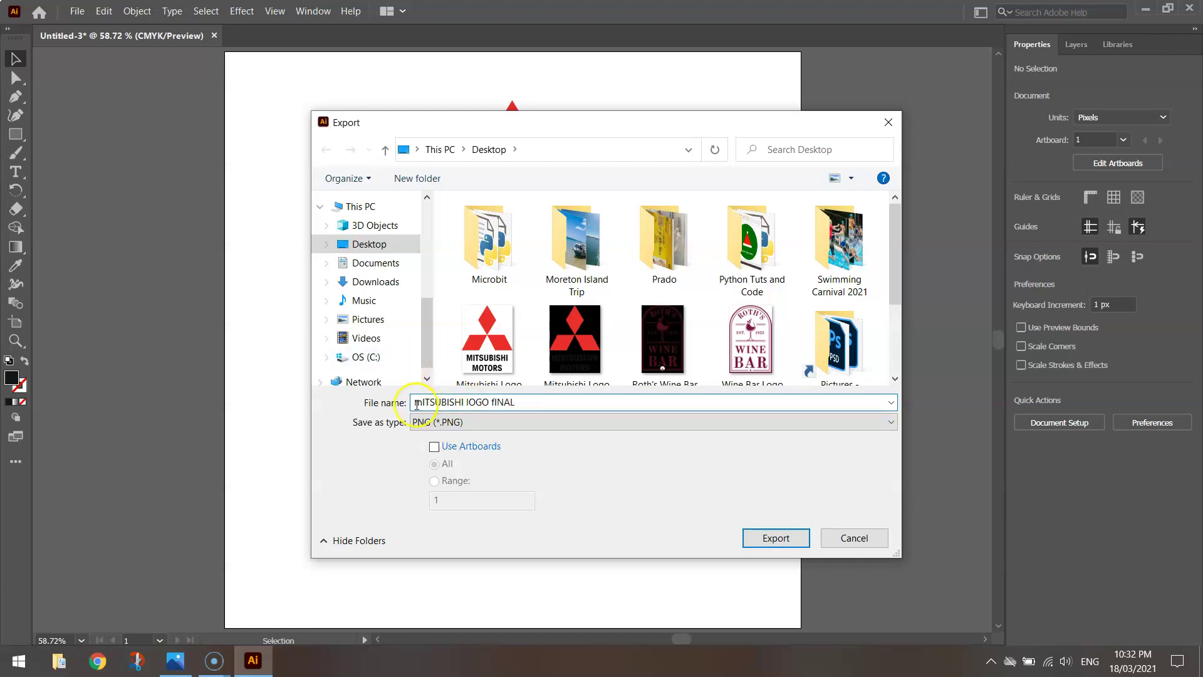
drag(414, 402, 584, 400)
click(584, 401)
Step: Export the logo PNG at High (300 ppi) resolution with a transparent background
click(773, 539)
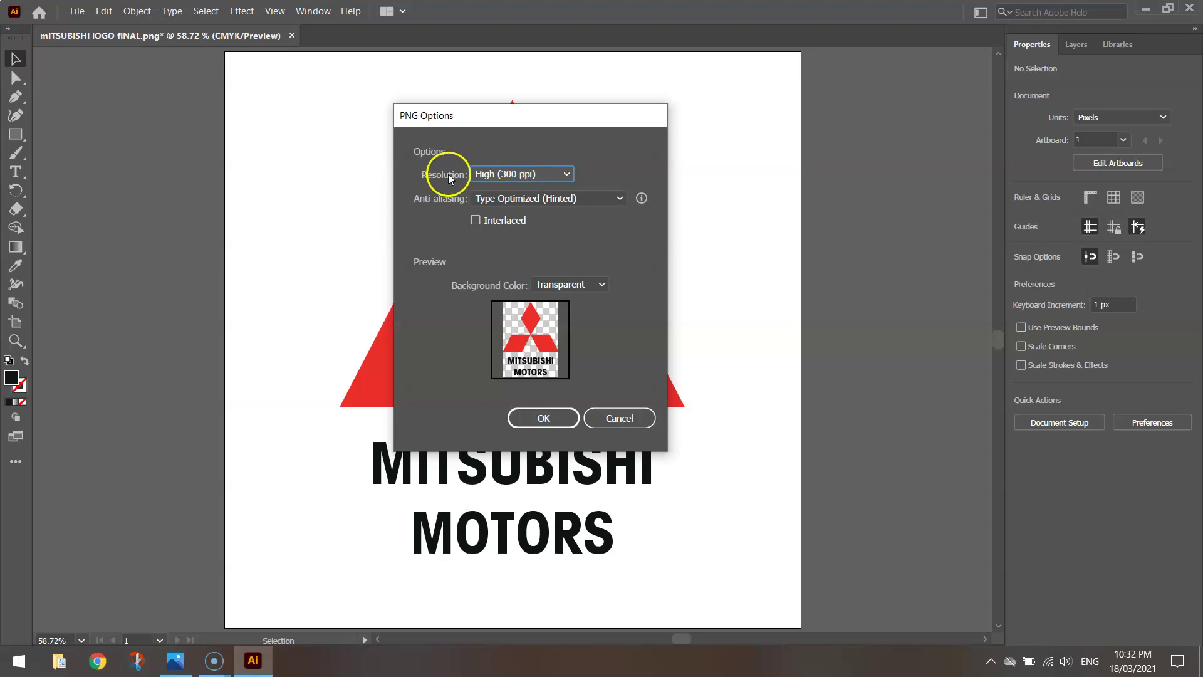
click(509, 174)
click(510, 174)
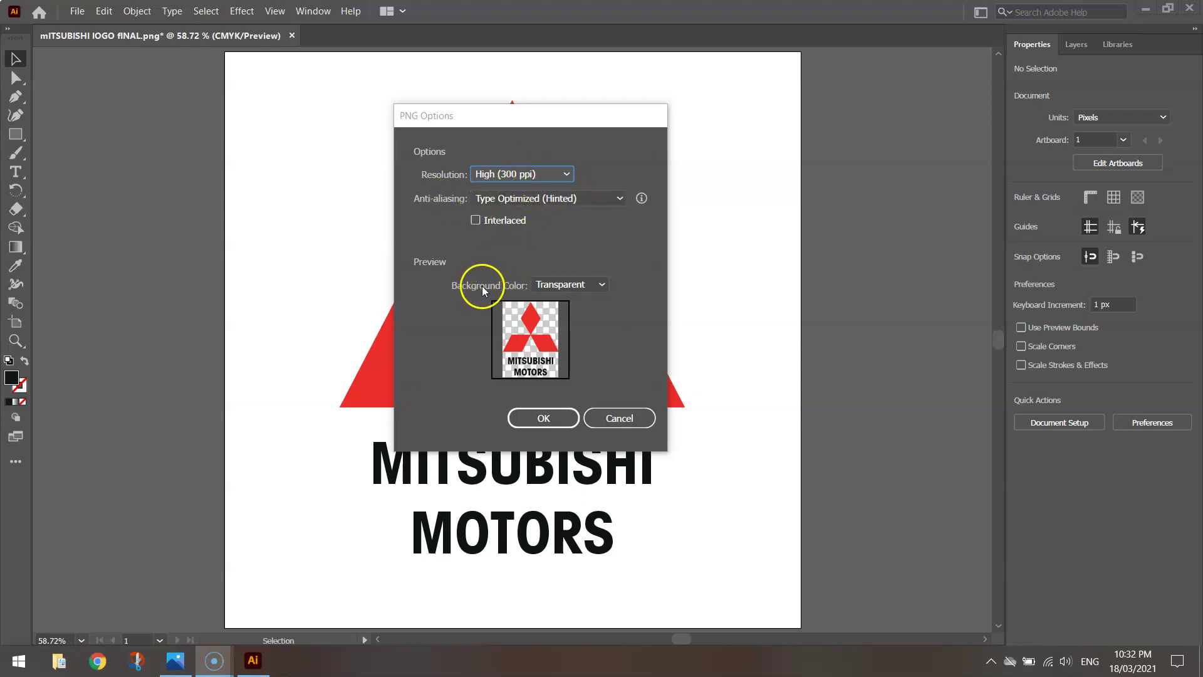
click(603, 284)
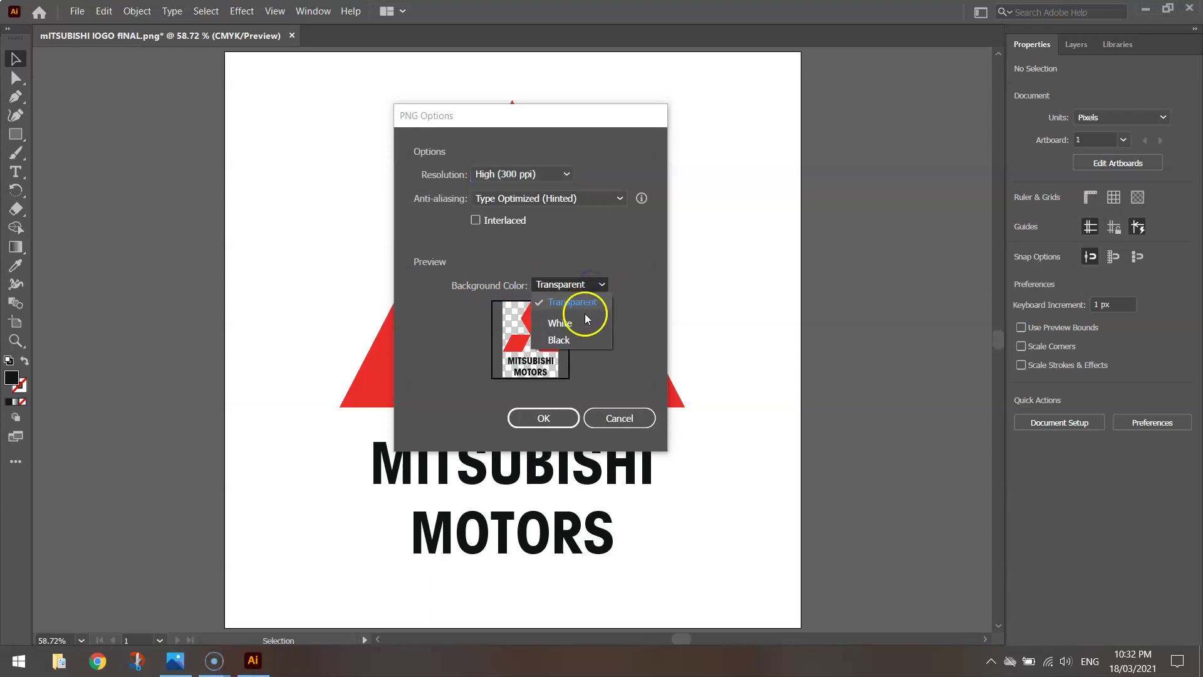
click(585, 322)
click(573, 287)
click(567, 341)
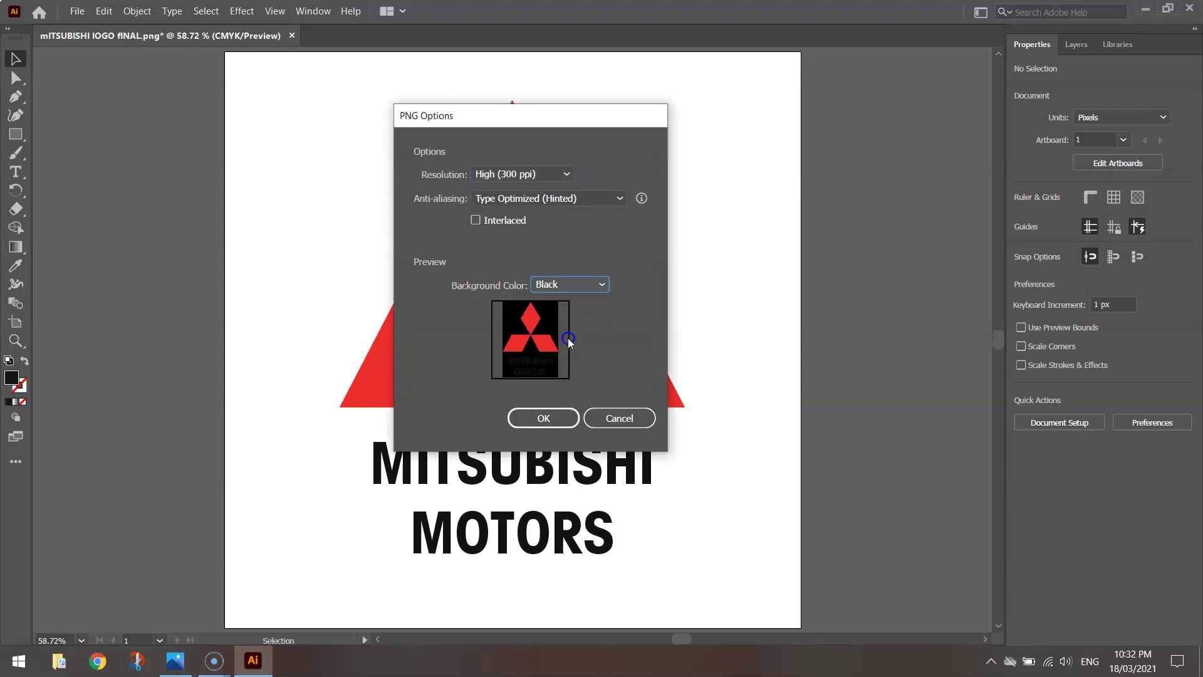
click(584, 290)
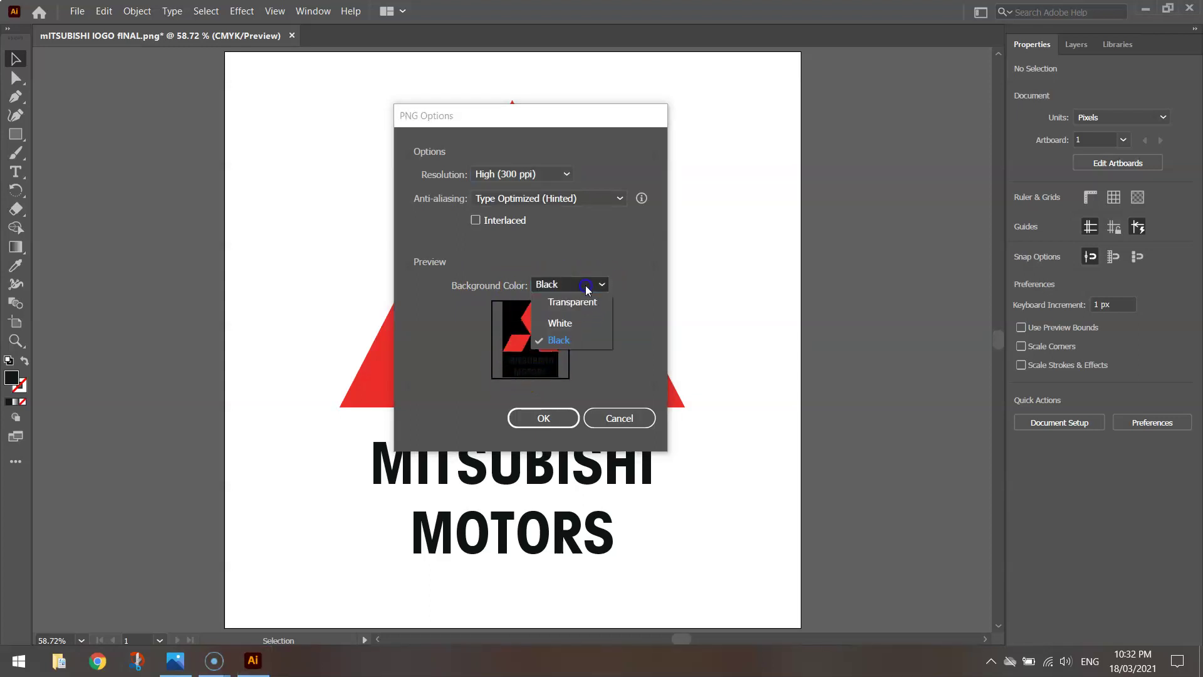
click(579, 301)
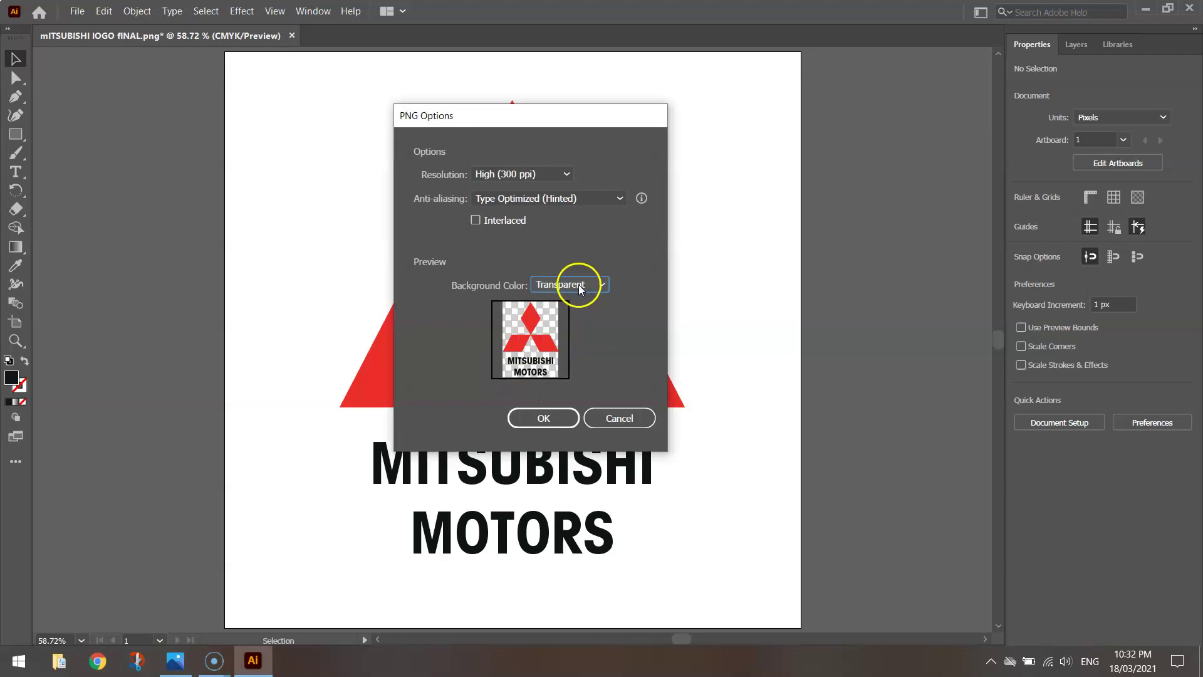
click(544, 418)
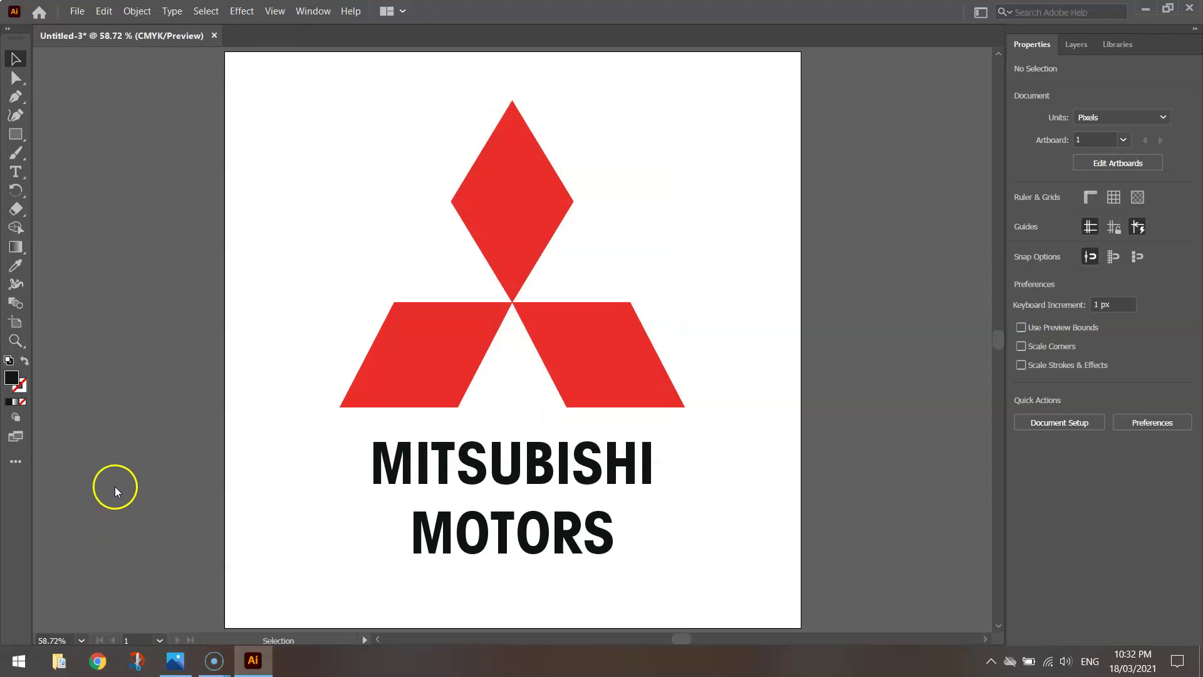